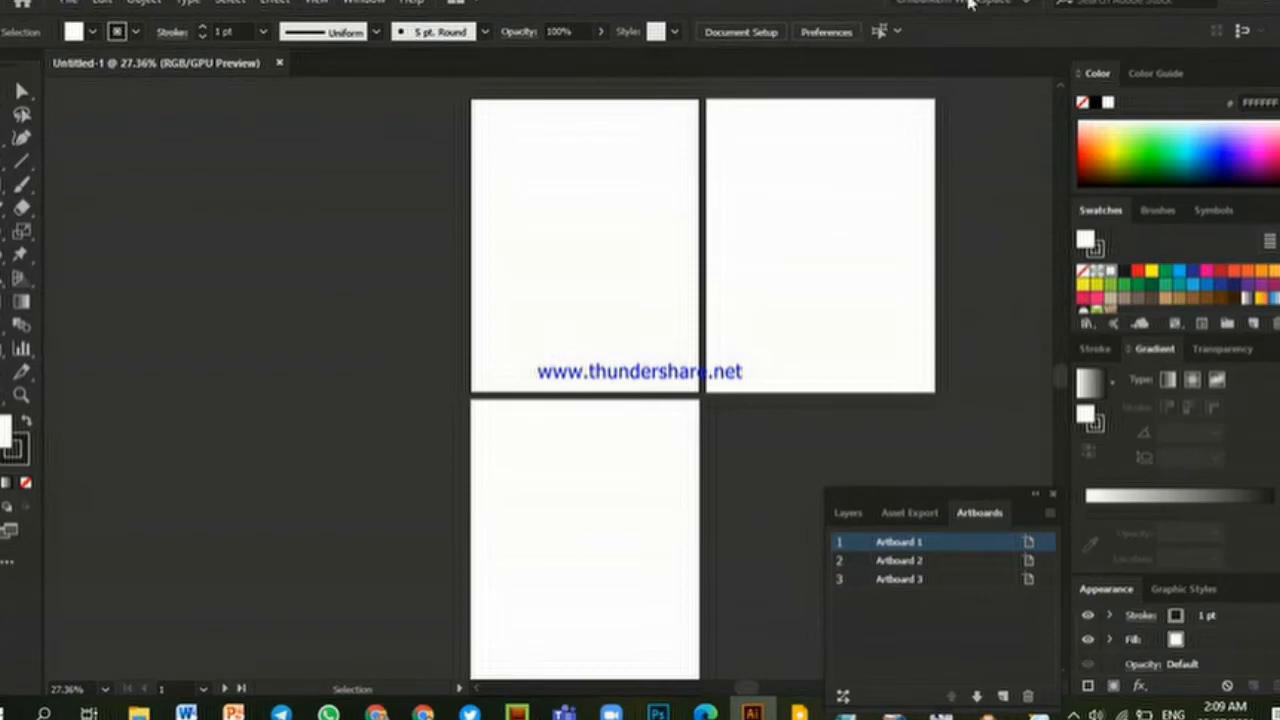
- Look through the available workspace presets and try out the Eraser tool, ending on the Selection tool
left_click(1029, 6)
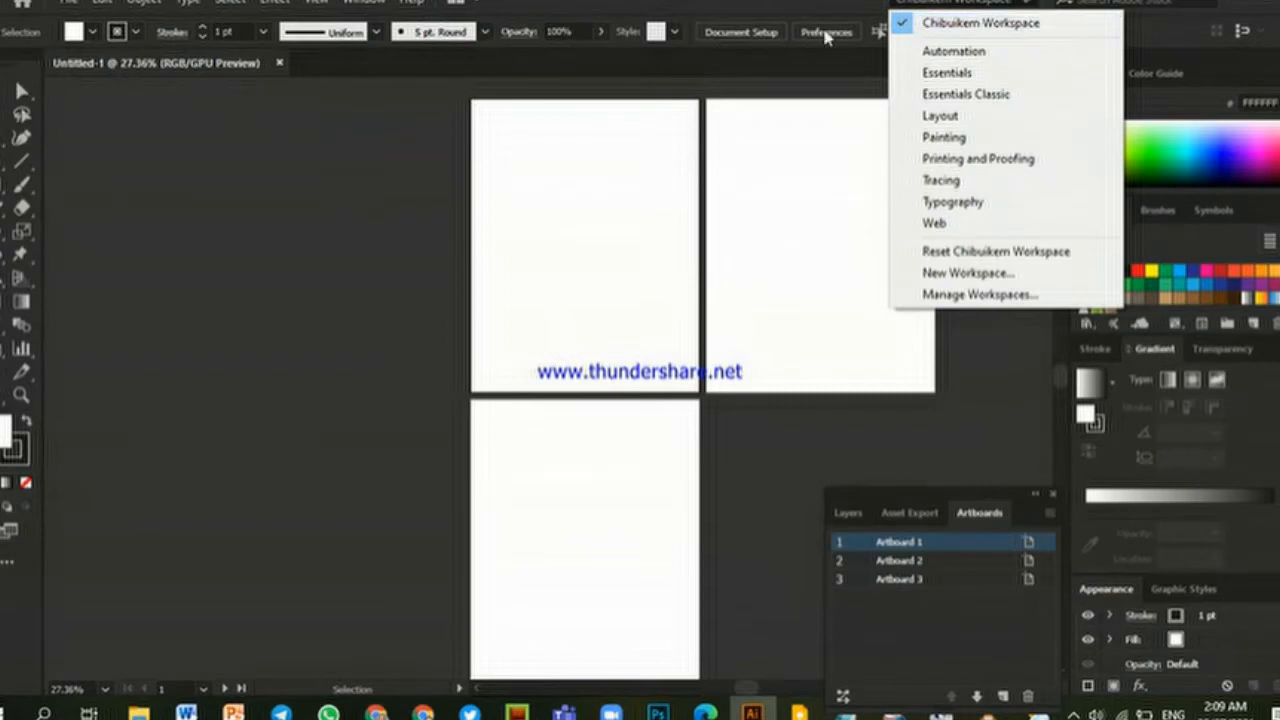
left_click(262, 248)
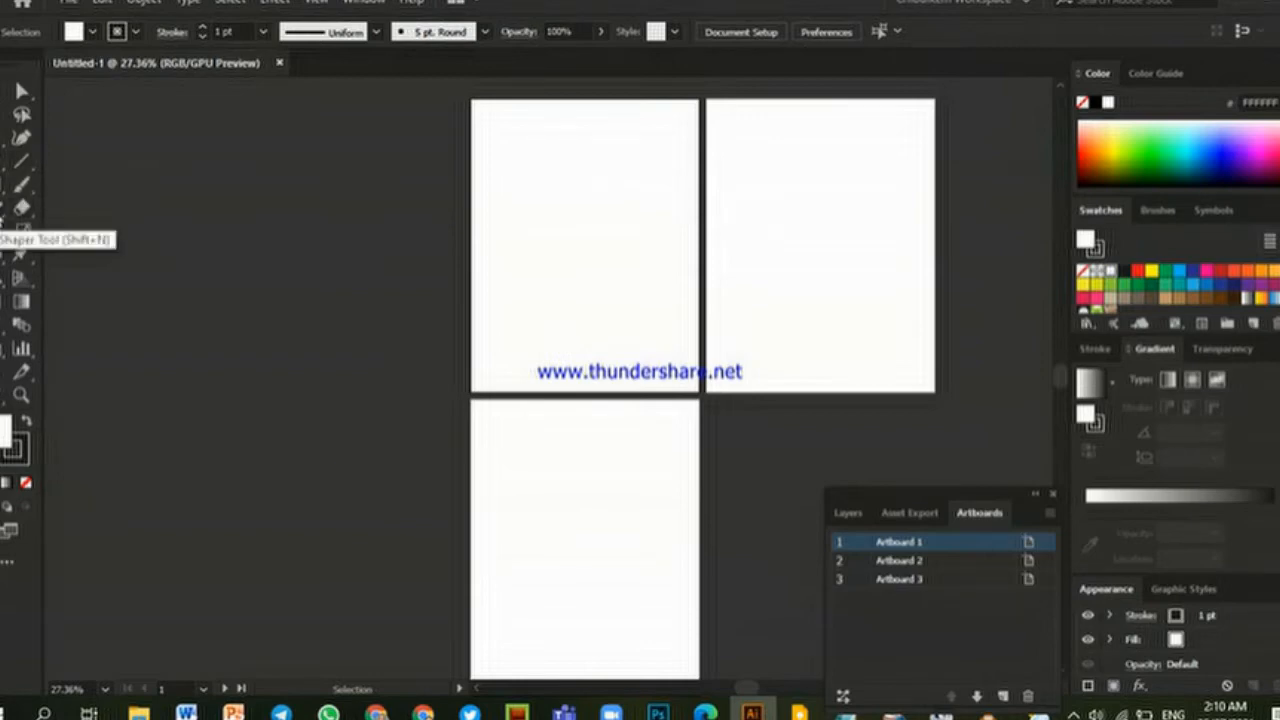
left_click(23, 208)
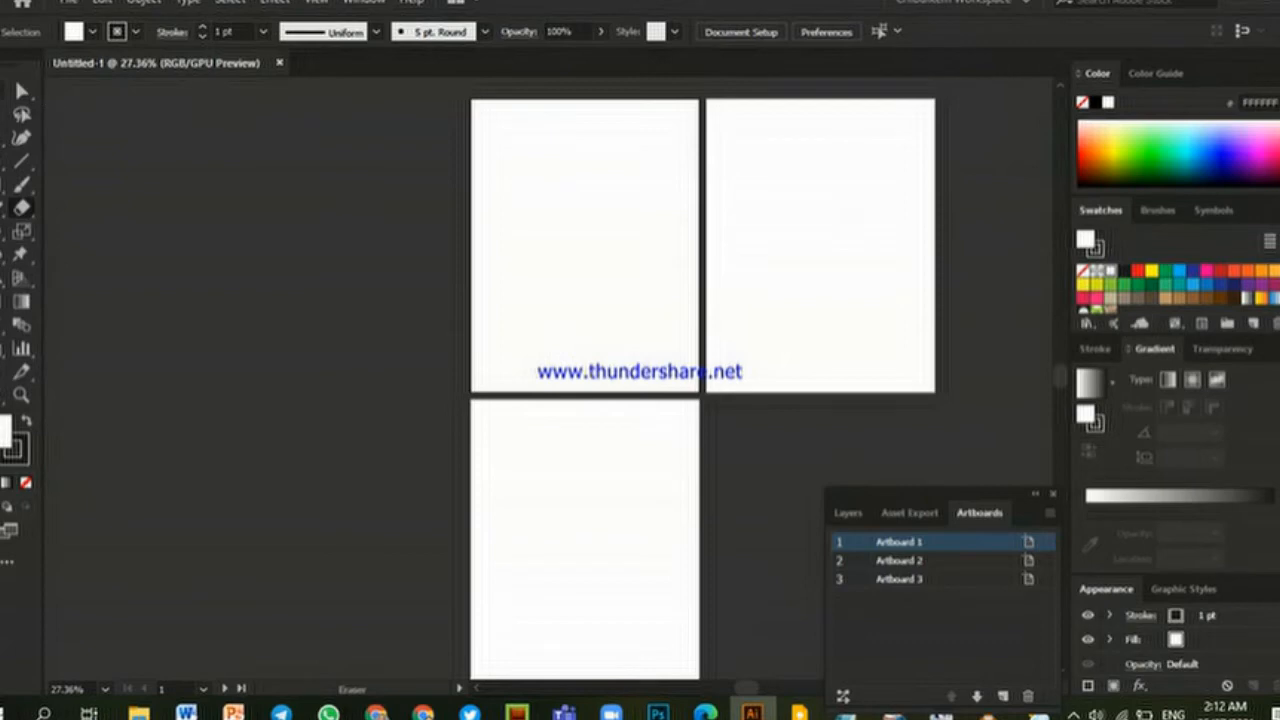
left_click(15, 95)
- Examine the available brushes and symbols, including the list of symbol libraries such as 3D Symbols, Arrows and Flowers
left_click(1158, 212)
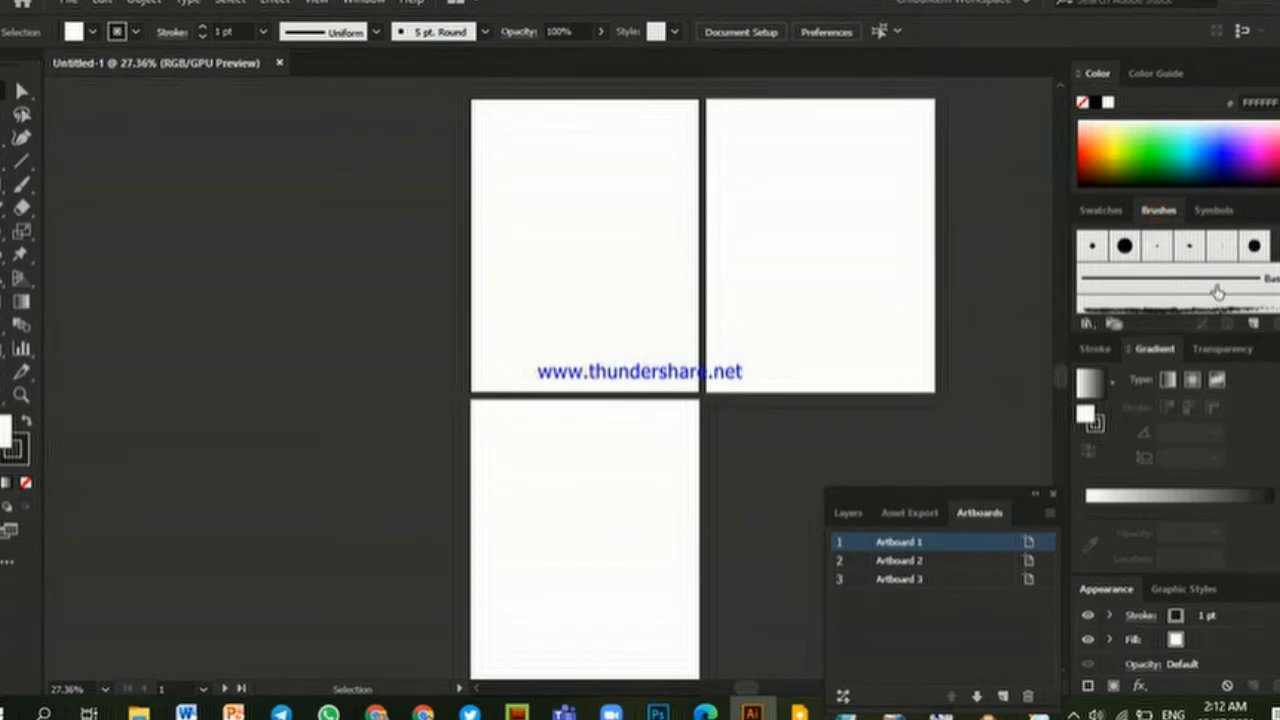
left_click(1216, 212)
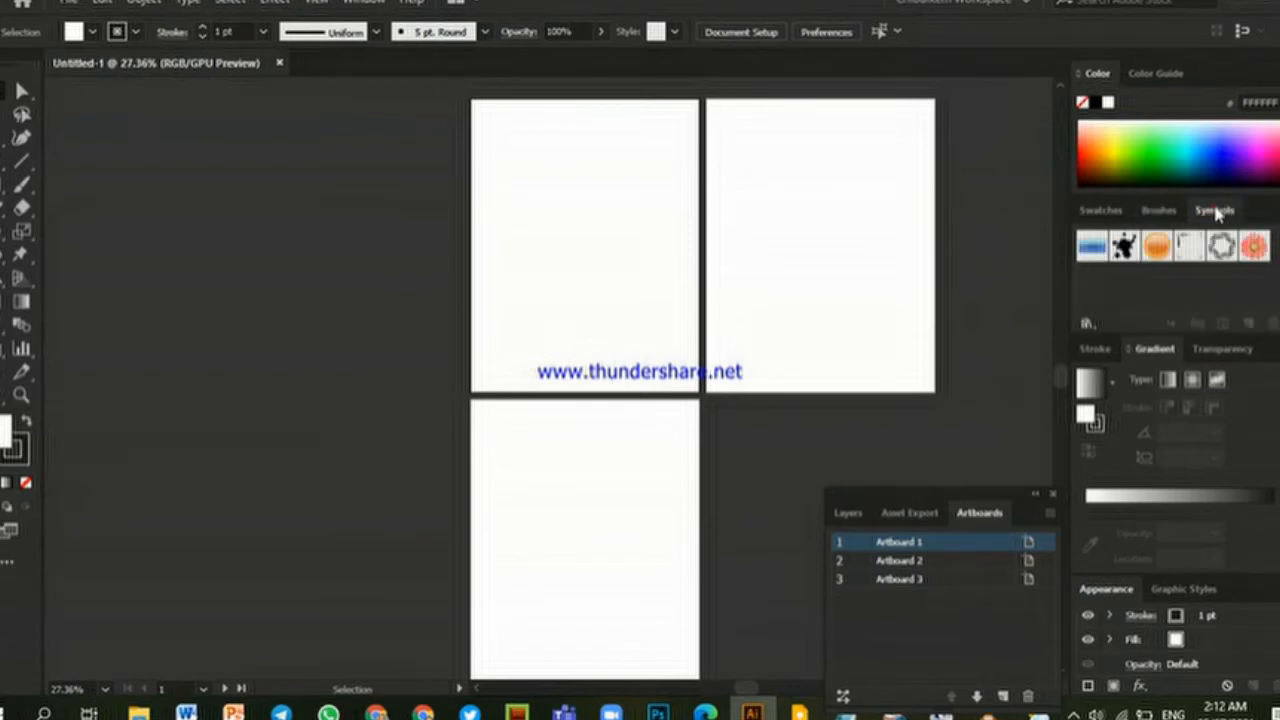
left_click(1087, 324)
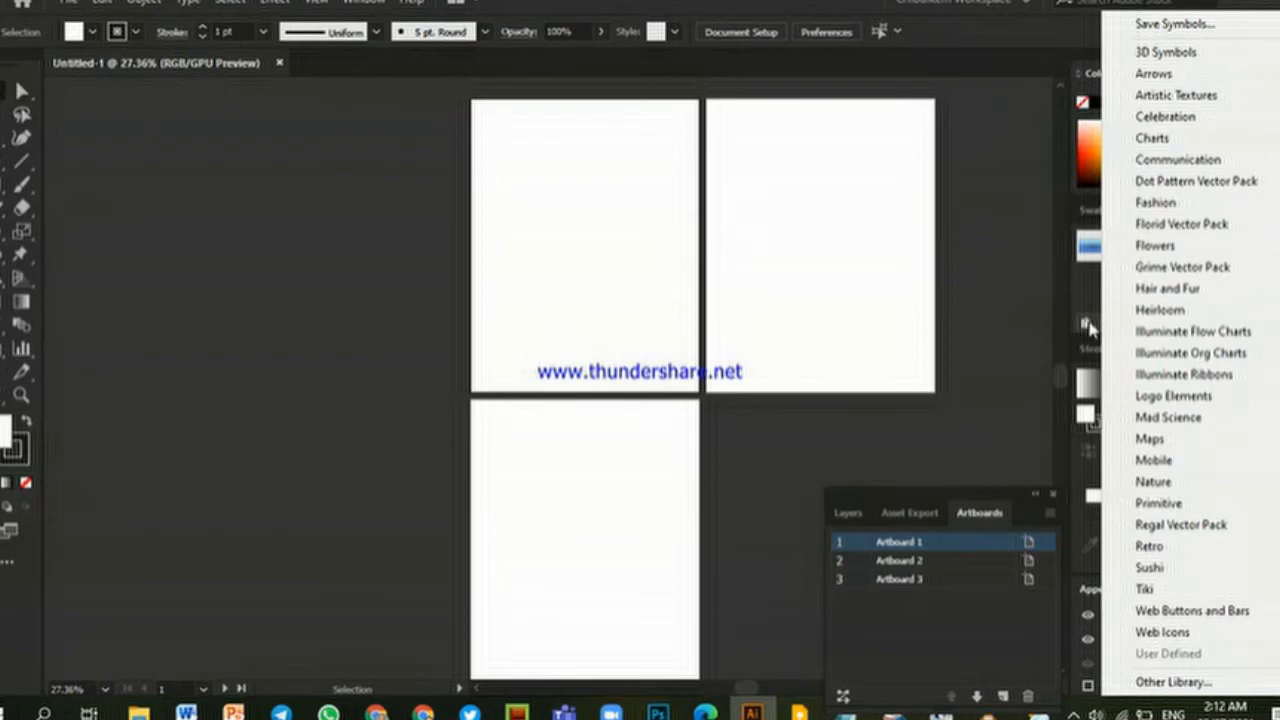
left_click(1089, 303)
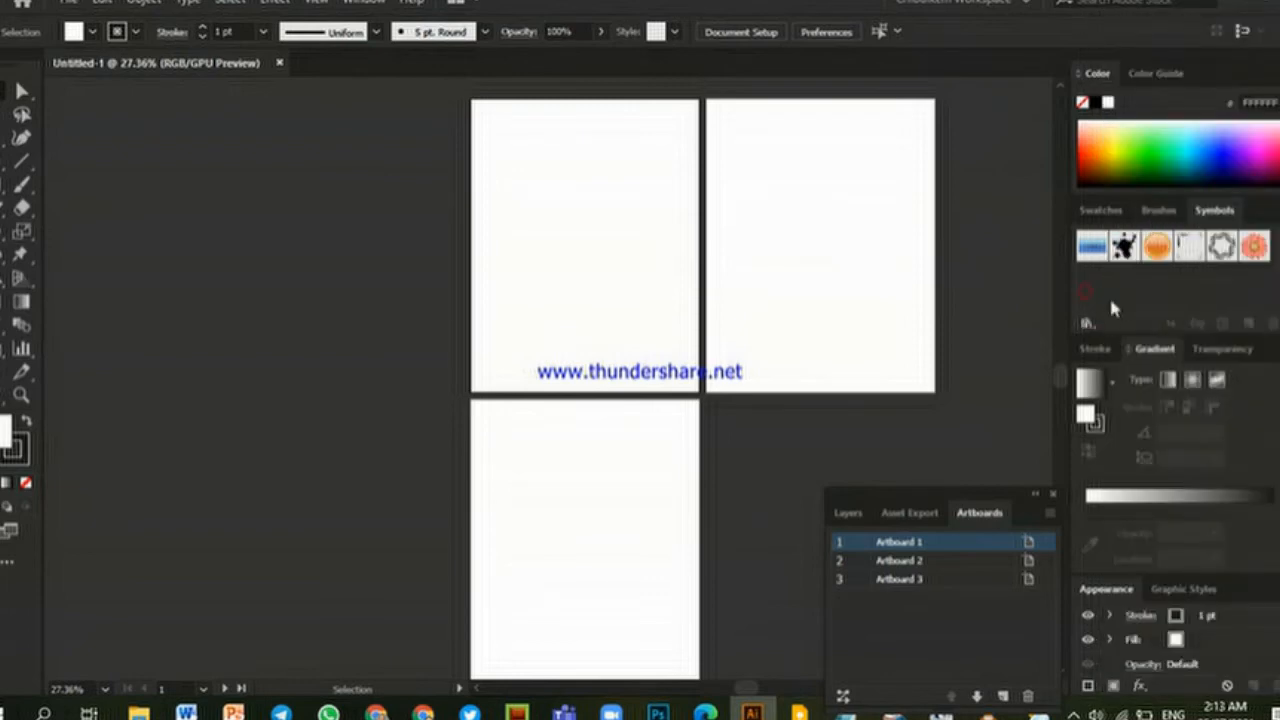
left_click(1097, 326)
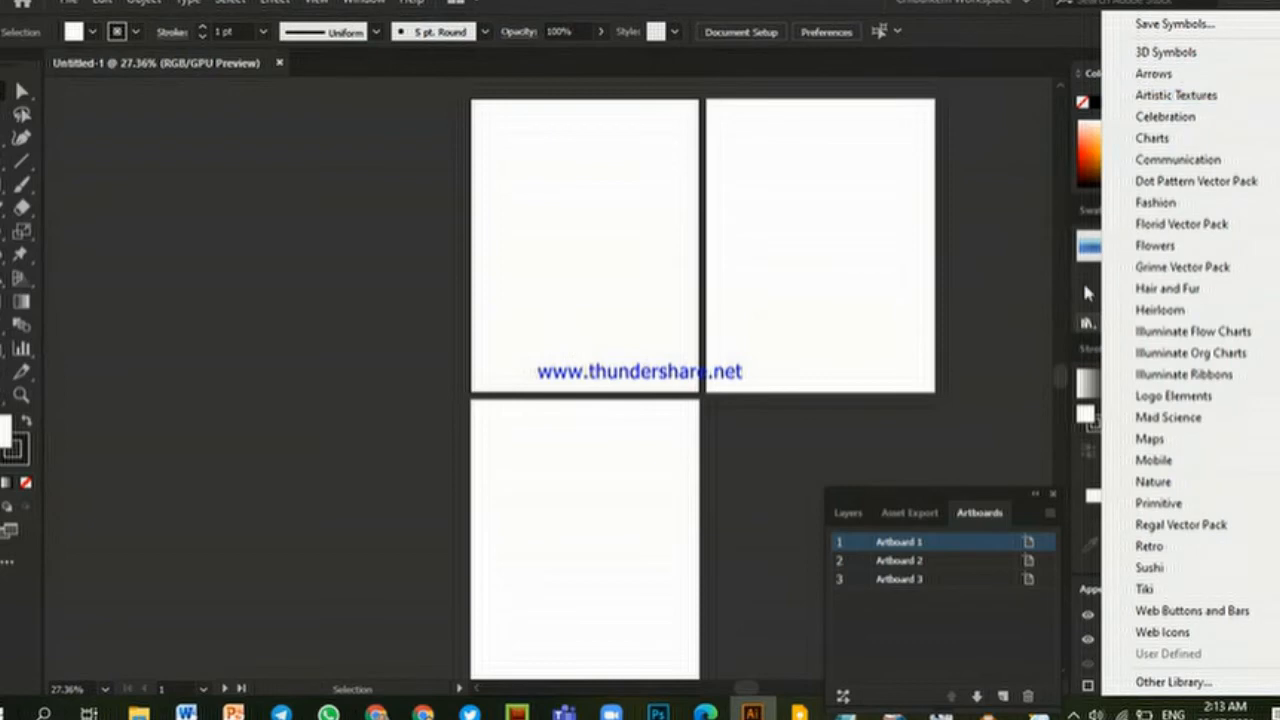
left_click(1087, 324)
left_click(1087, 324)
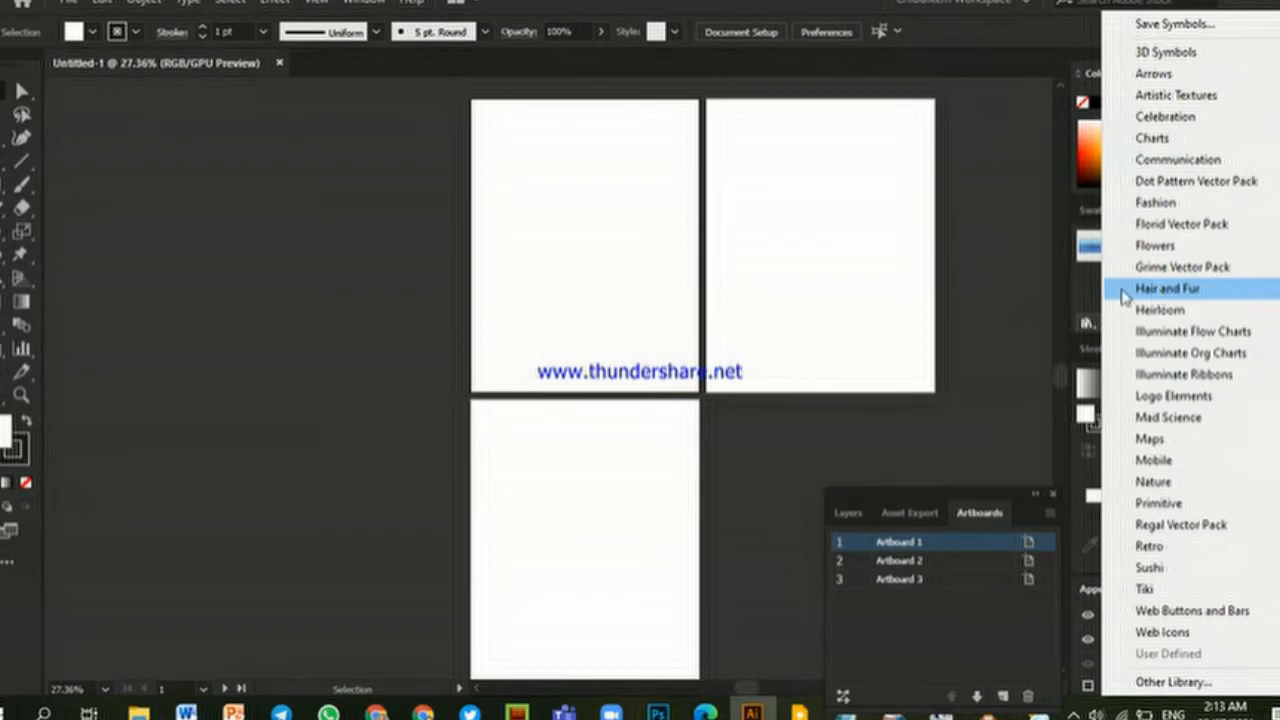
left_click(1094, 306)
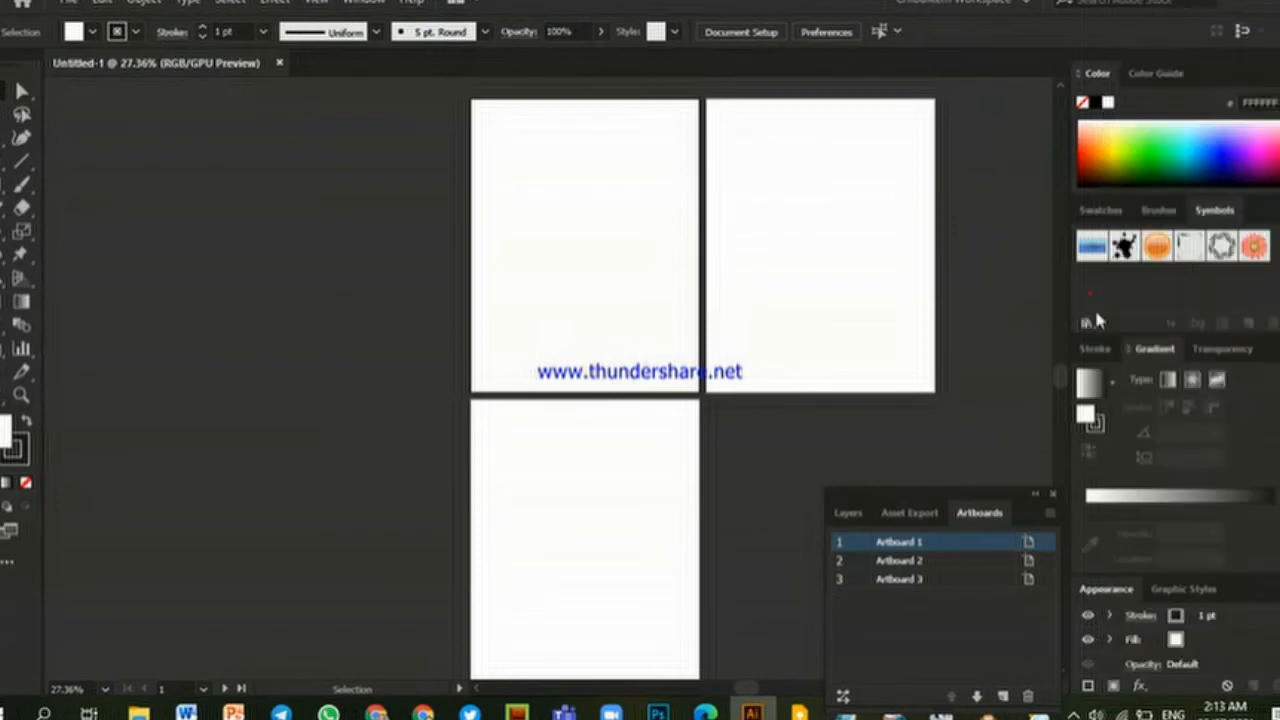
- Look through the list of brush libraries, down to the Wacom 6D Brushes category
left_click(1157, 212)
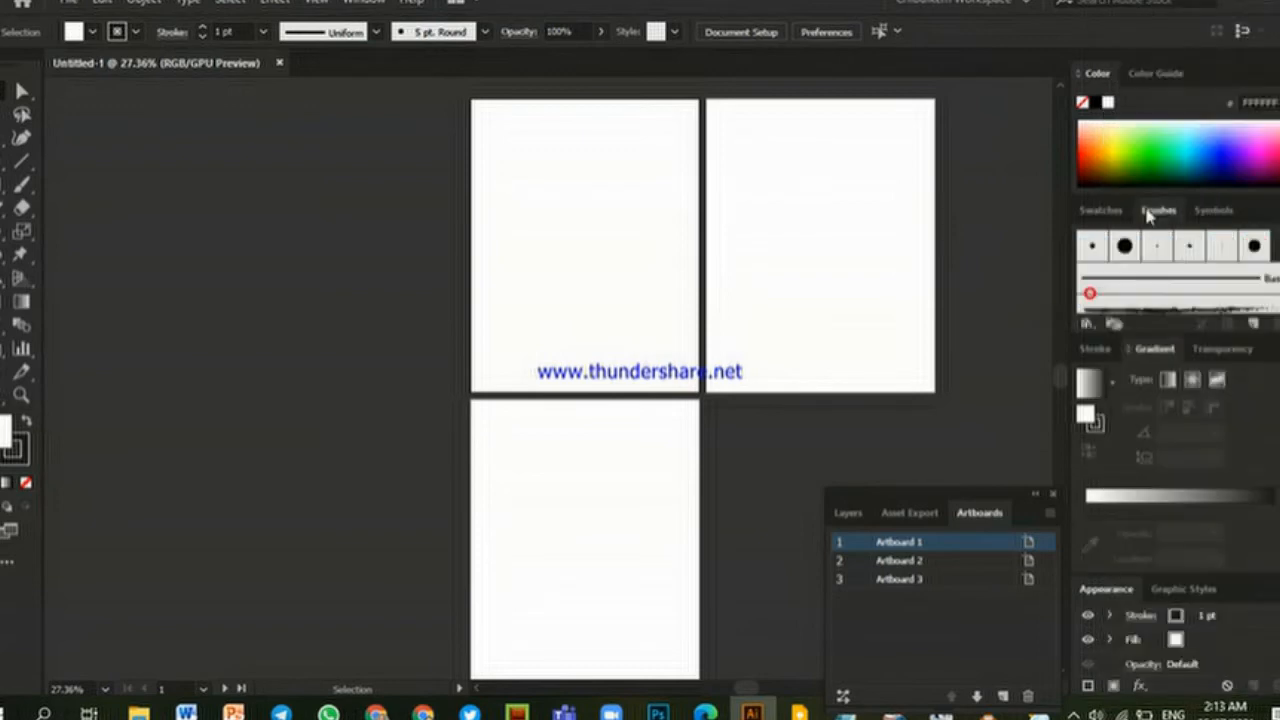
left_click(1088, 325)
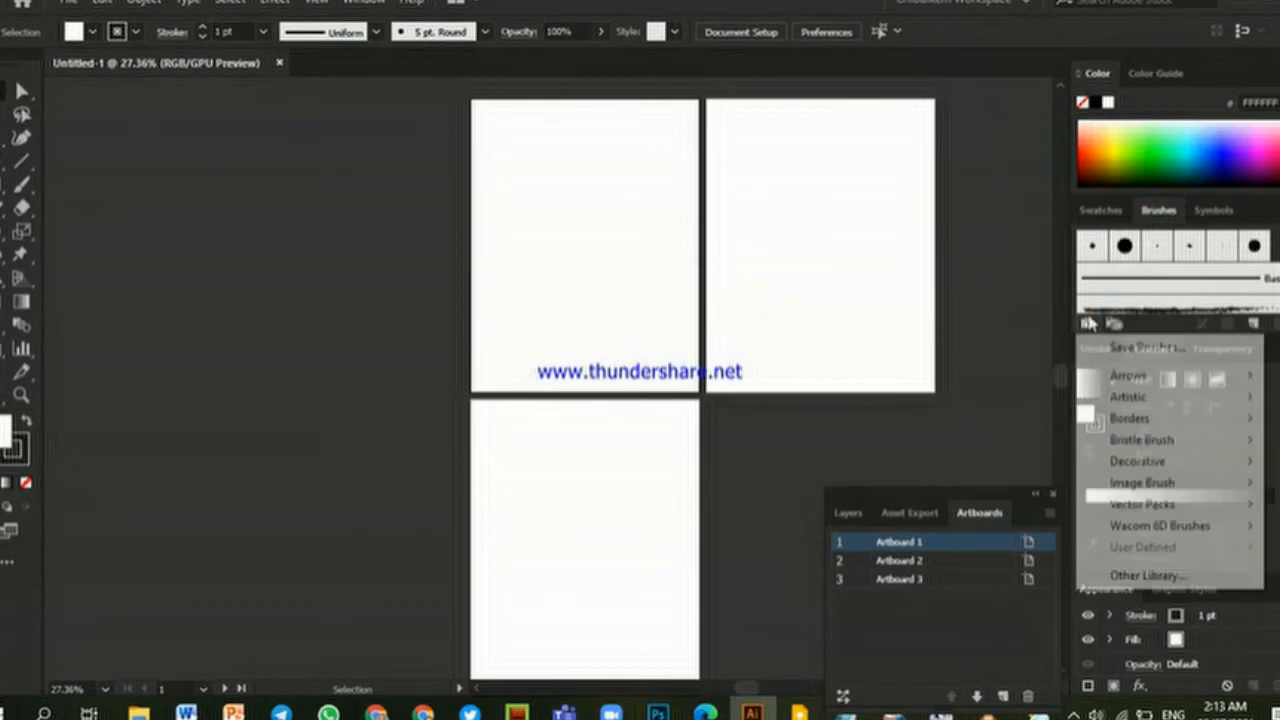
left_click(1088, 325)
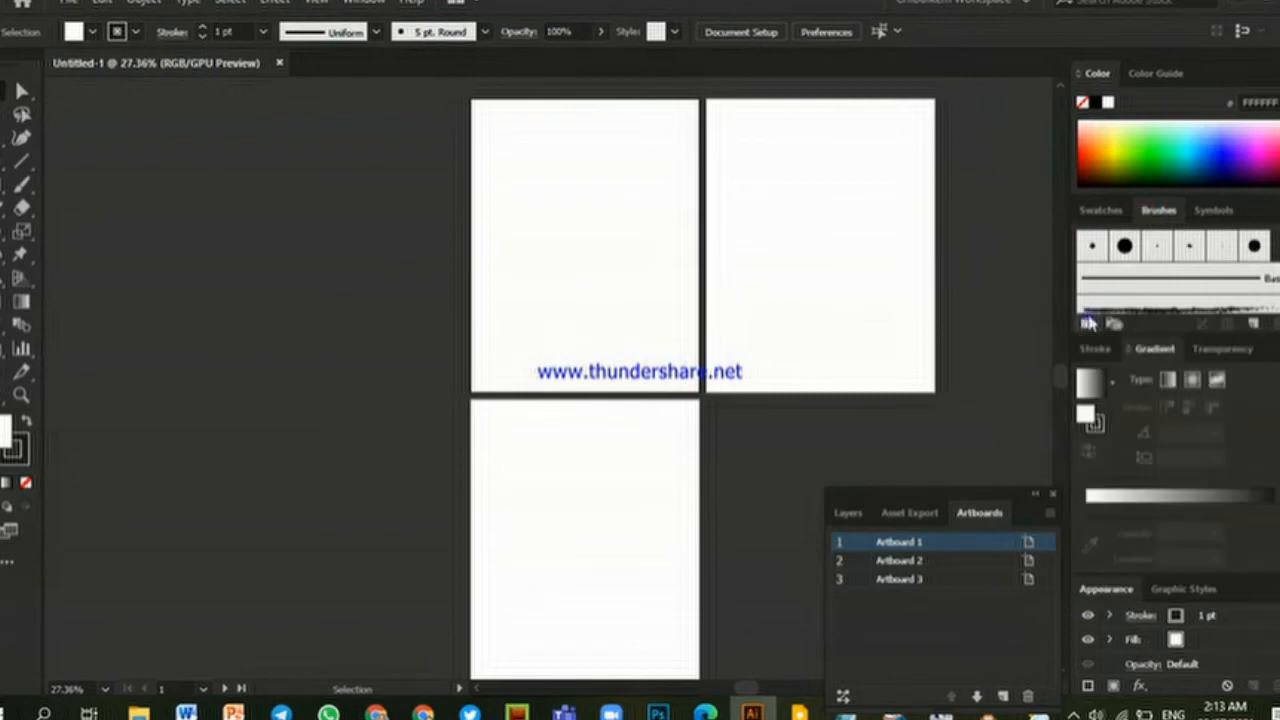
left_click(1088, 323)
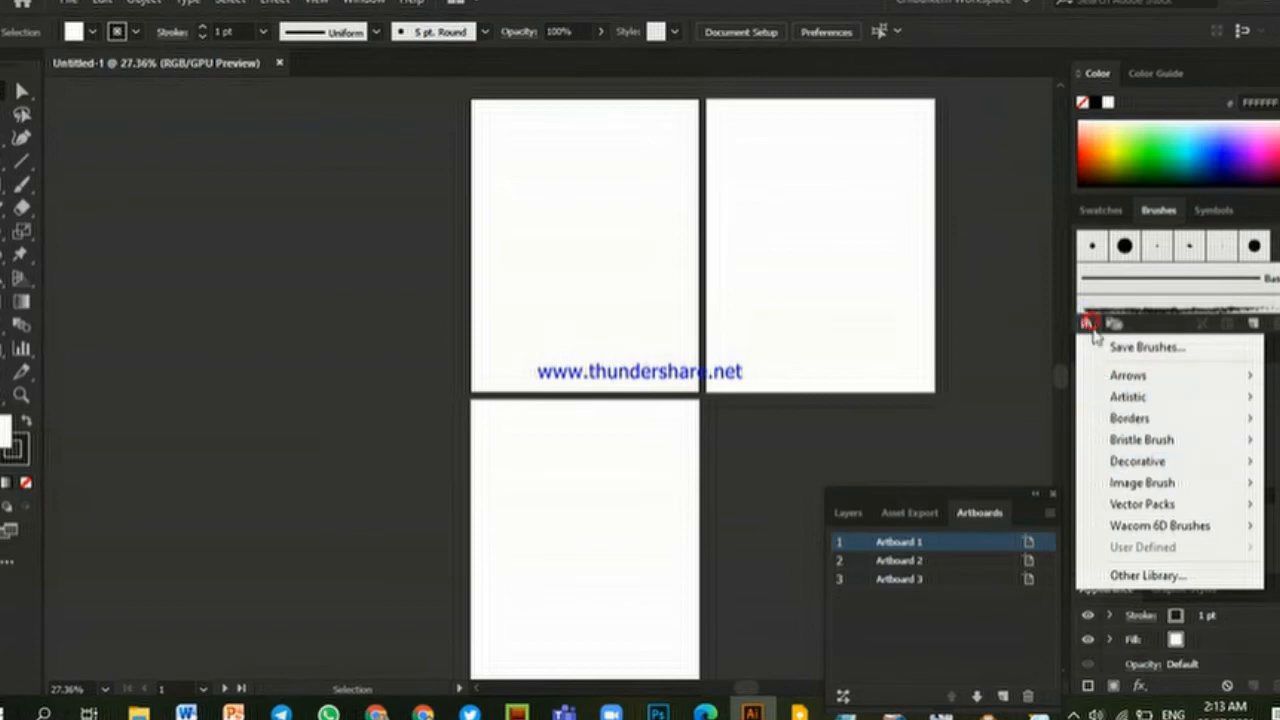
mouse_move(1131, 532)
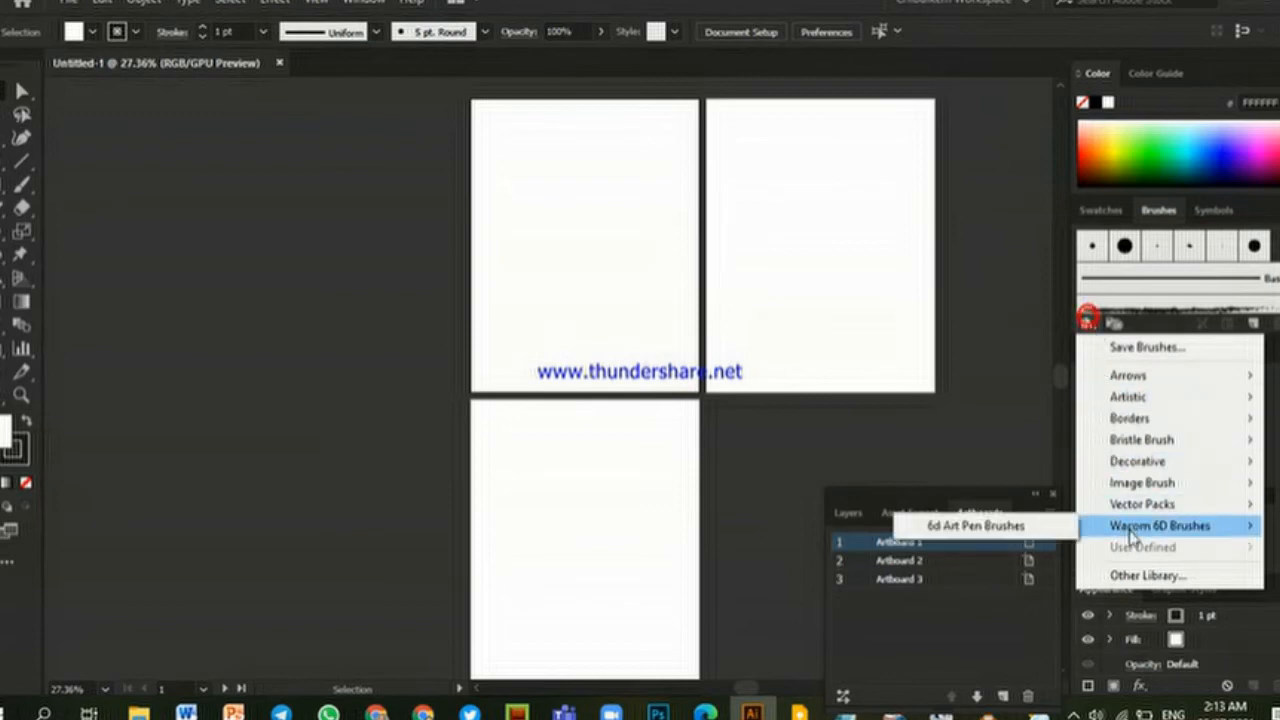
- Look through the colour swatches and the list of swatch libraries
left_click(1098, 211)
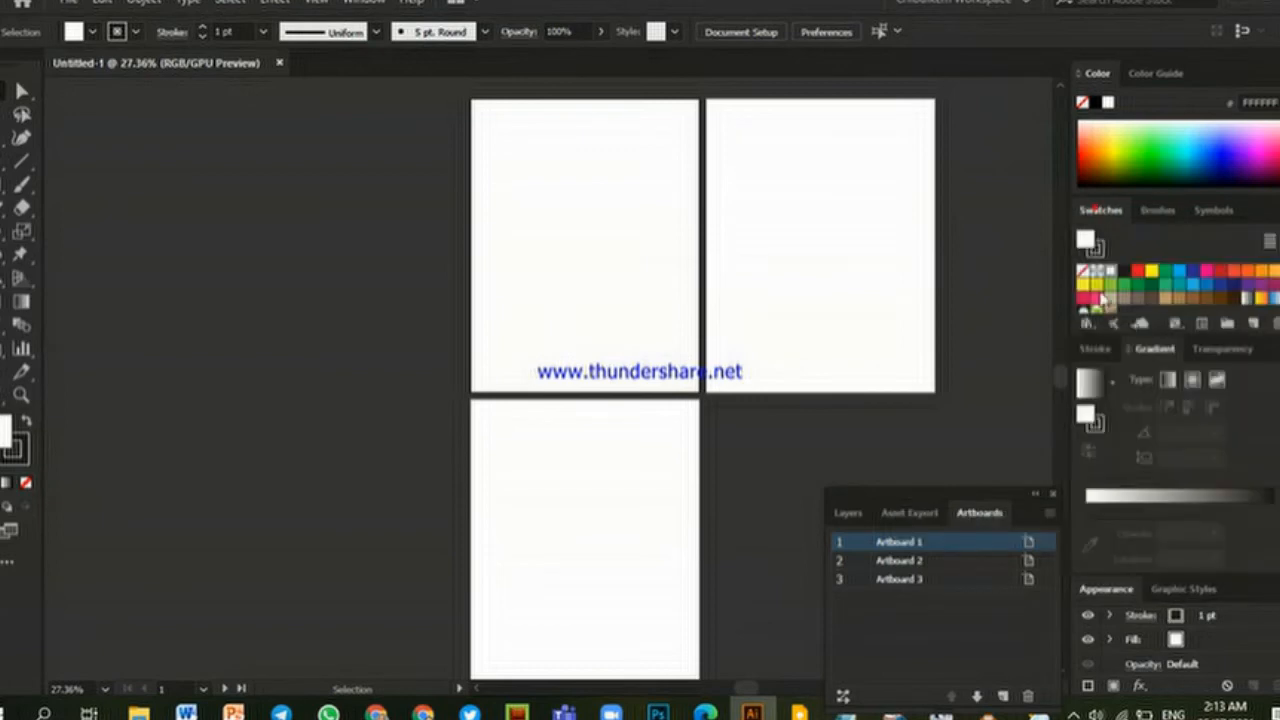
left_click(1093, 320)
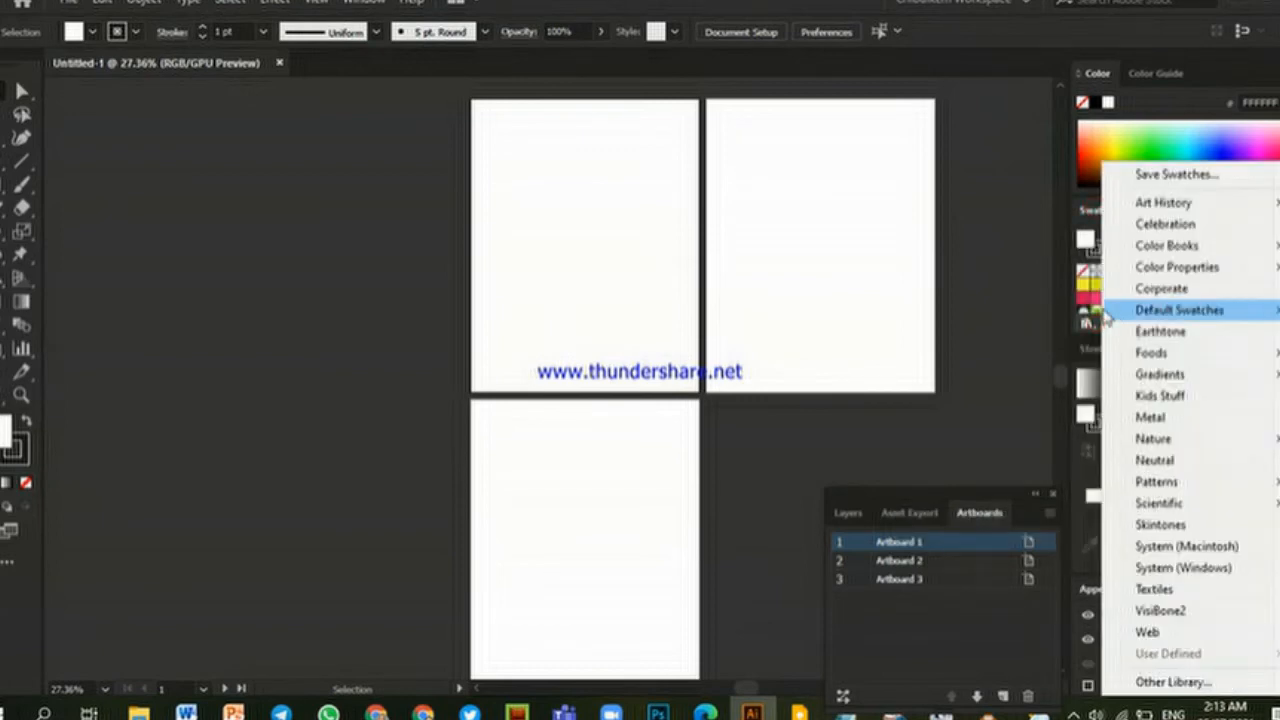
left_click(1093, 328)
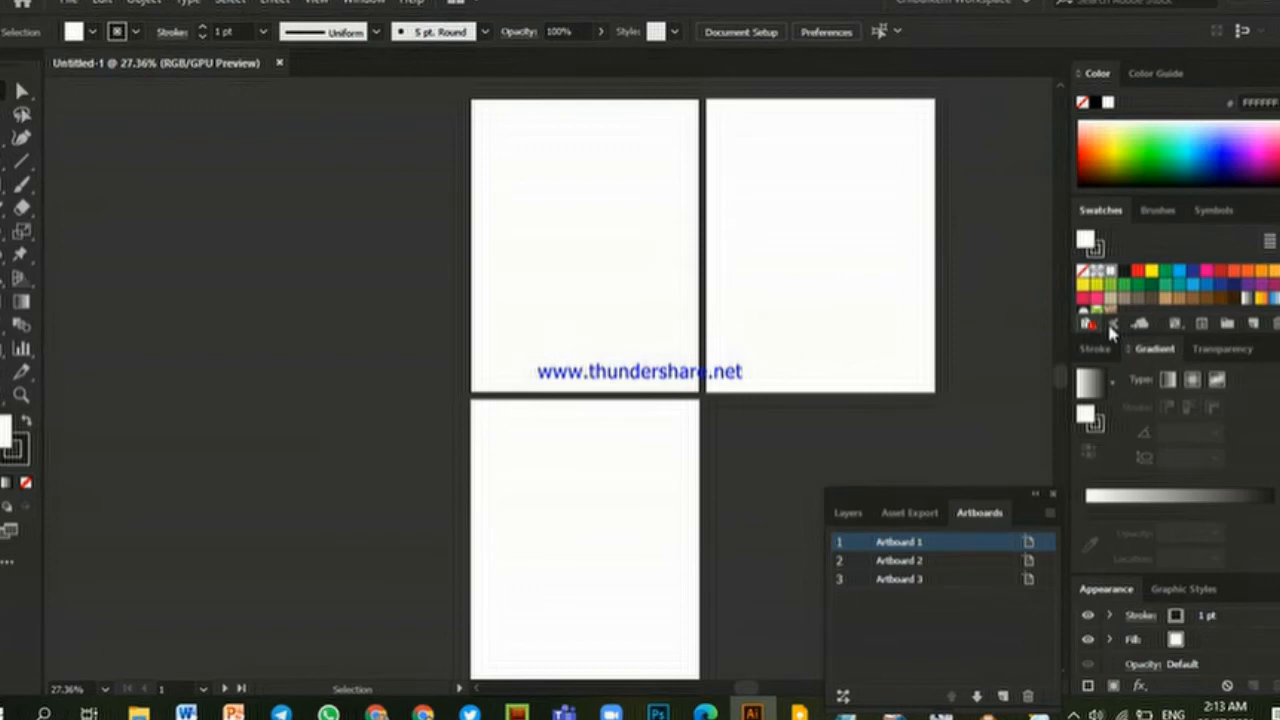
left_click(1111, 330)
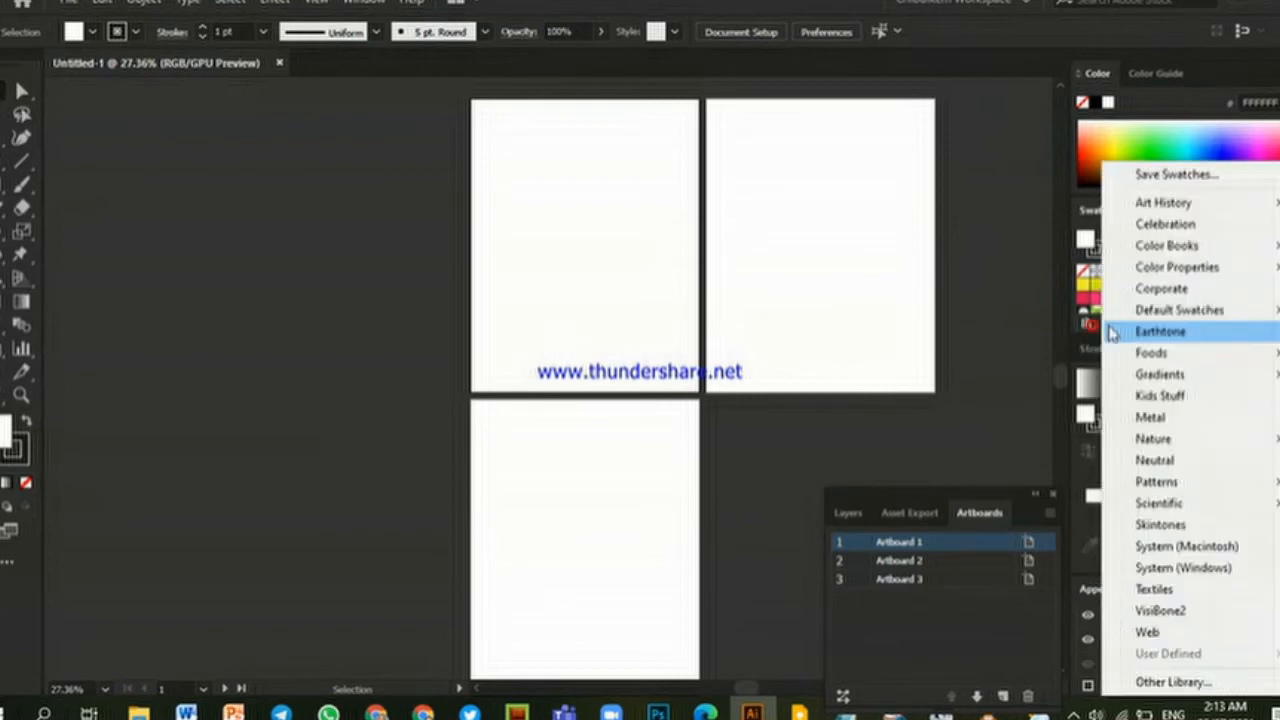
left_click(1093, 328)
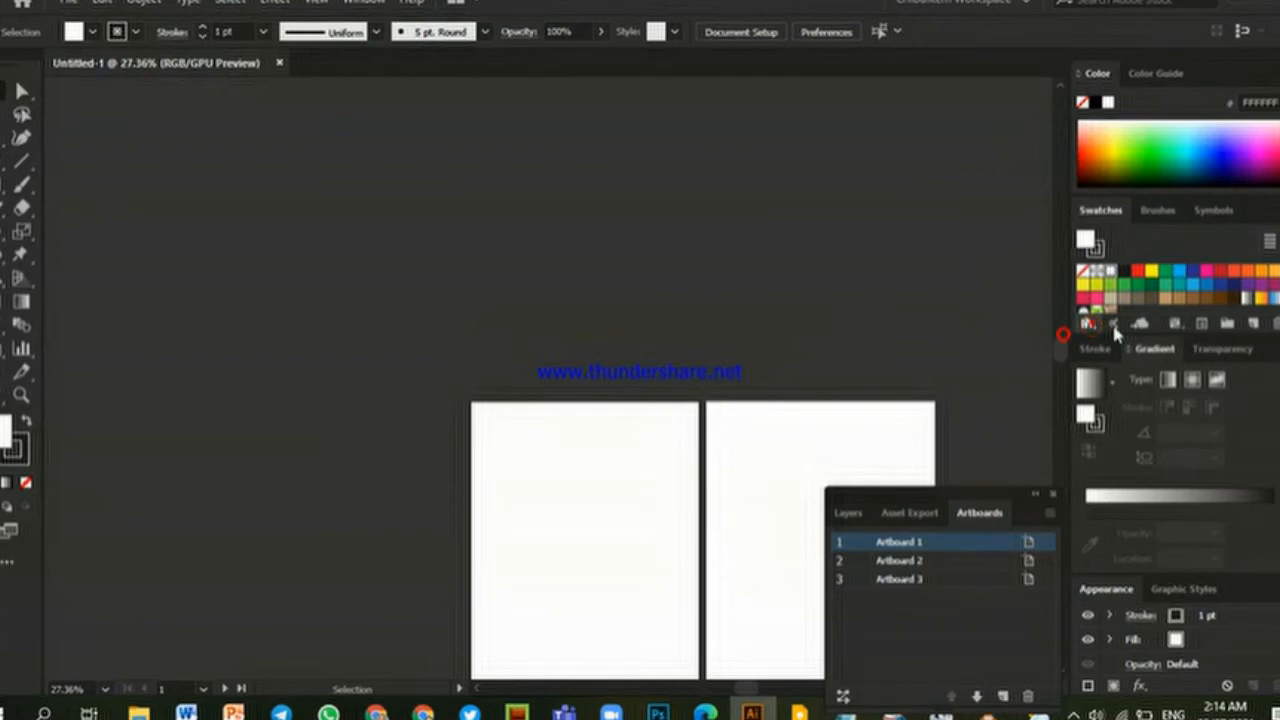
- Open Adobe Color Themes and move its window higher over the canvas
left_click(1116, 326)
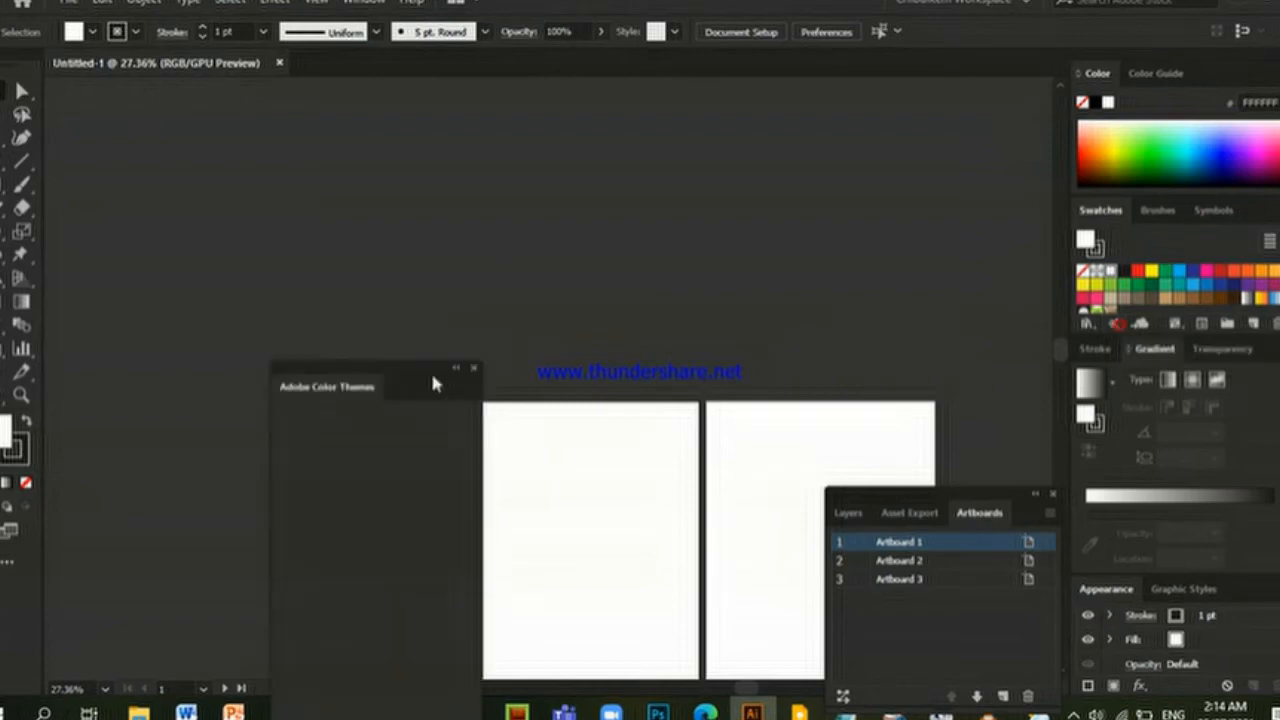
left_click(402, 376)
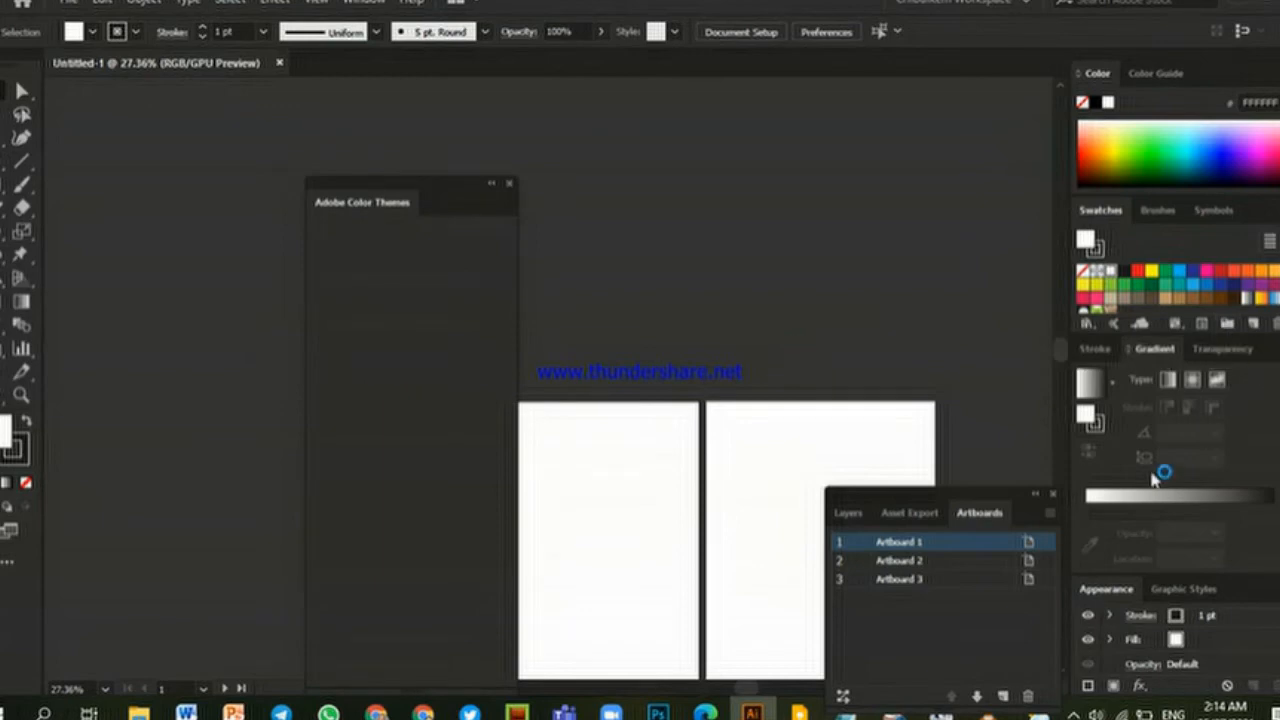
- Review the stroke, gradient and transparency settings, and make the stroke the active appearance attribute
left_click(1095, 350)
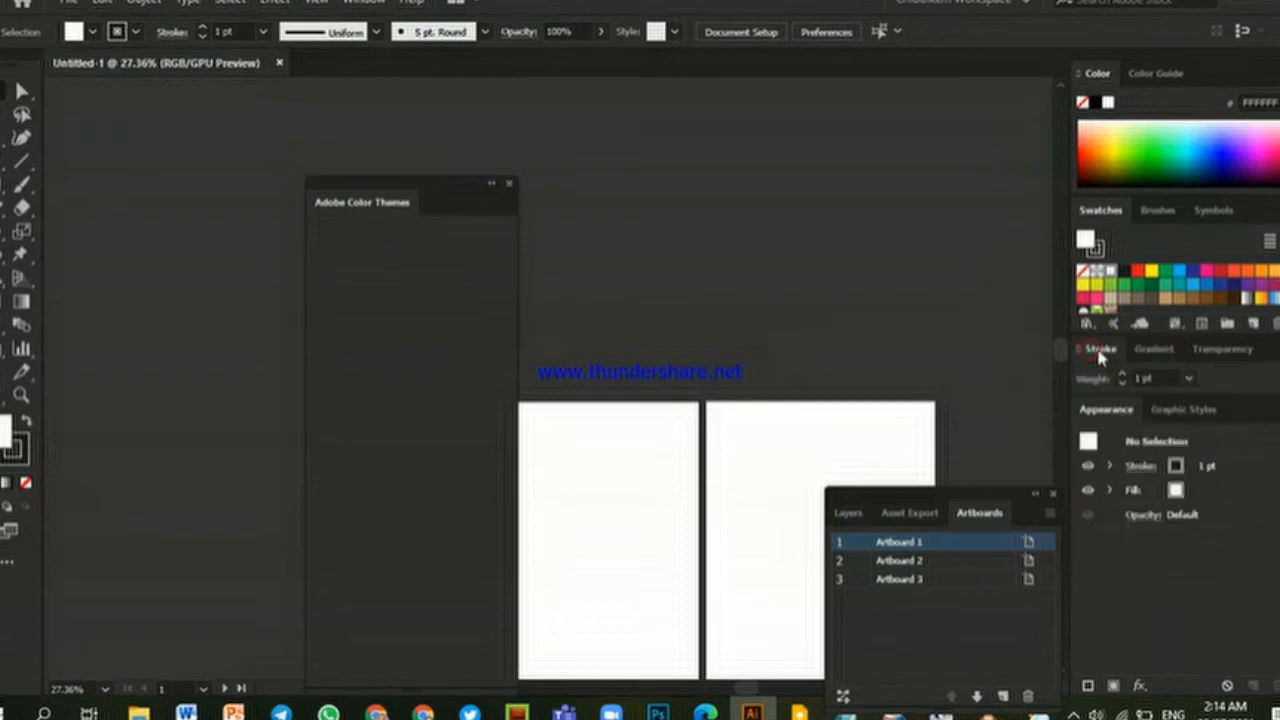
left_click(1165, 349)
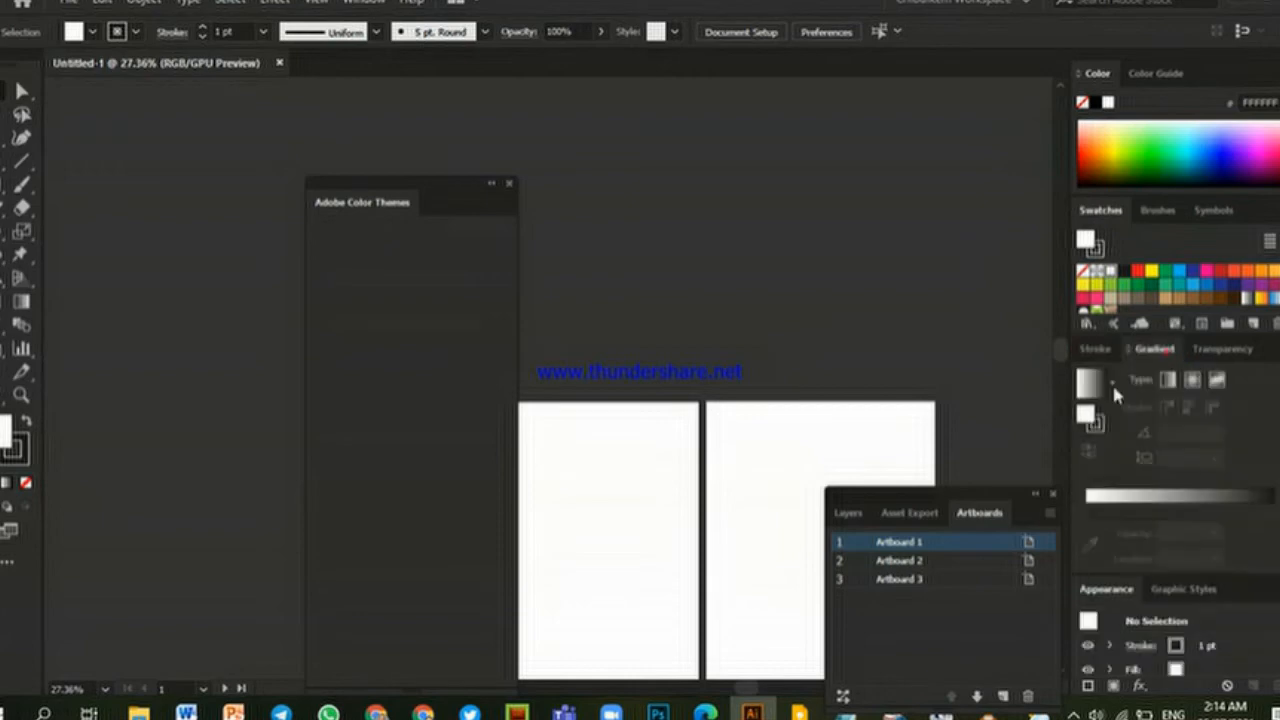
left_click(1165, 349)
left_click(1216, 350)
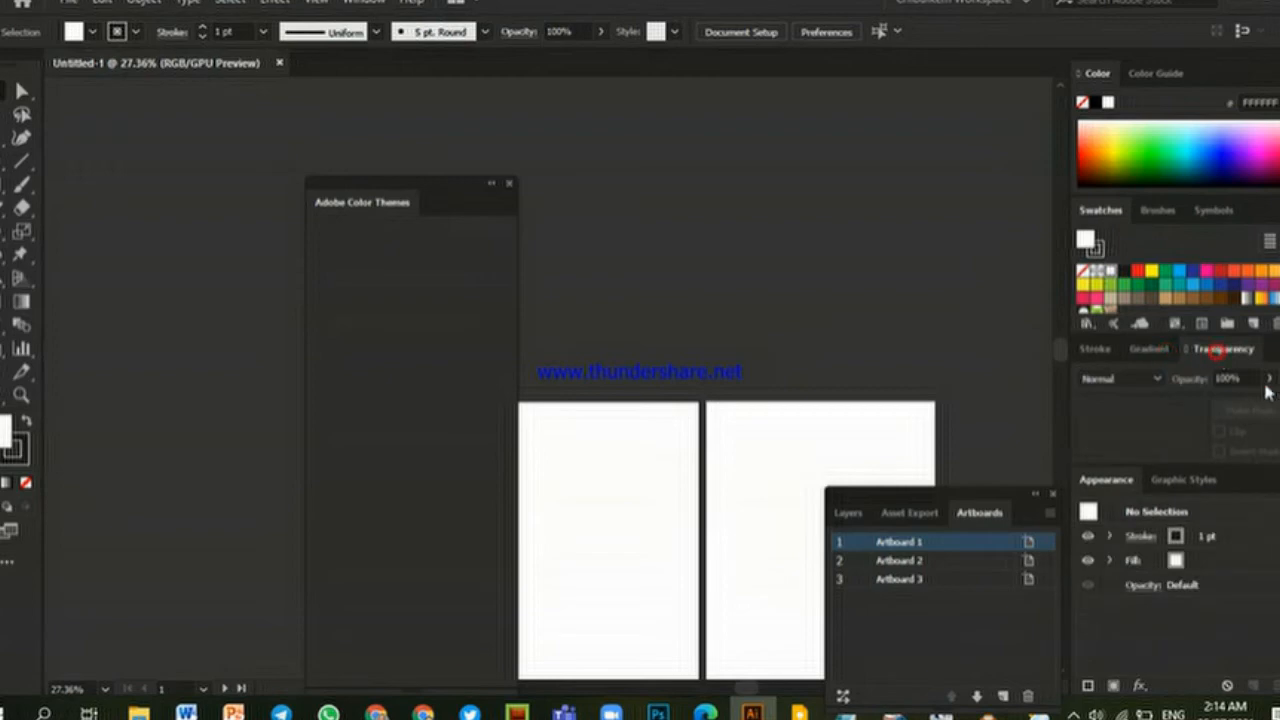
left_click(1156, 380)
left_click(1232, 540)
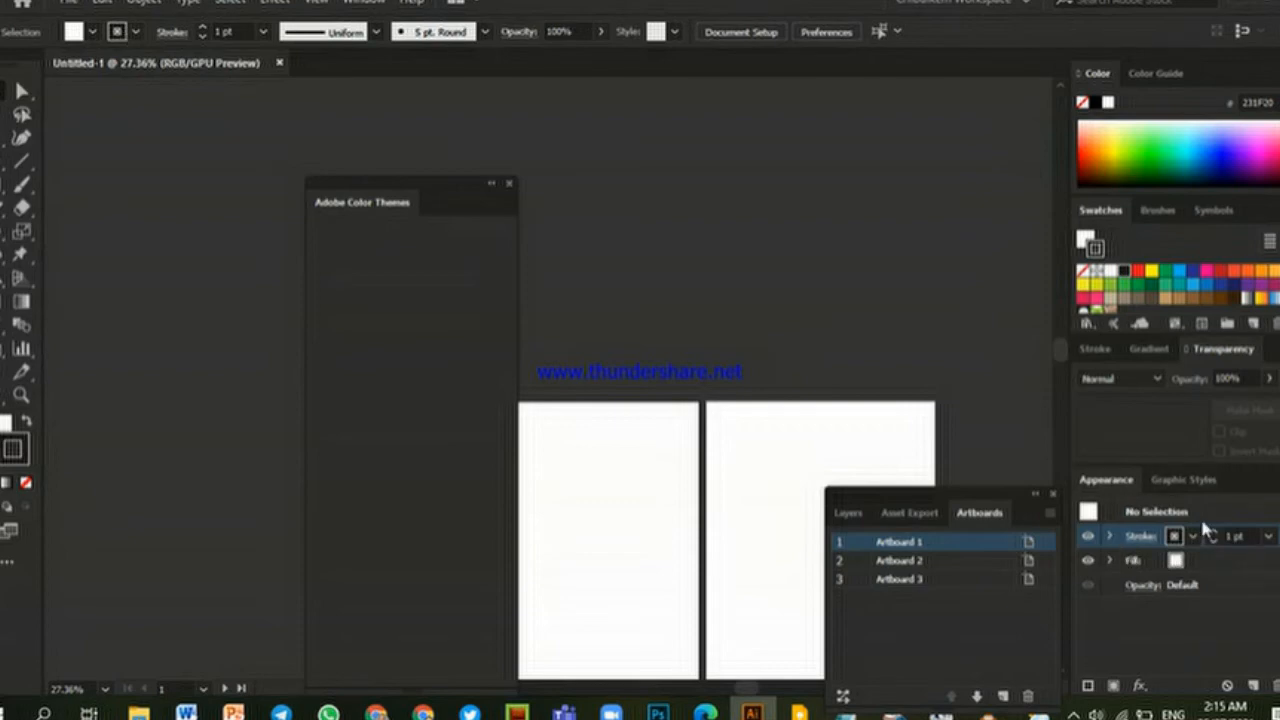
- View the graphic styles, return to the appearance attributes, and close Adobe Color Themes
left_click(1177, 481)
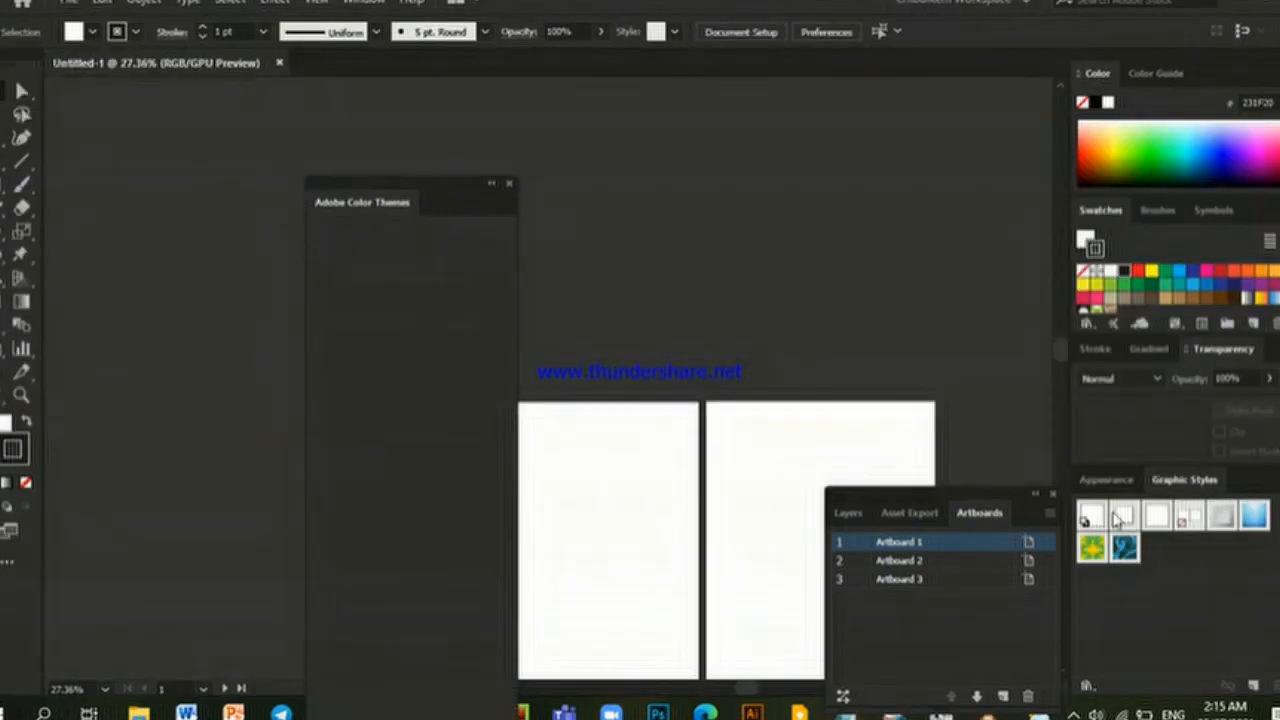
left_click(1106, 480)
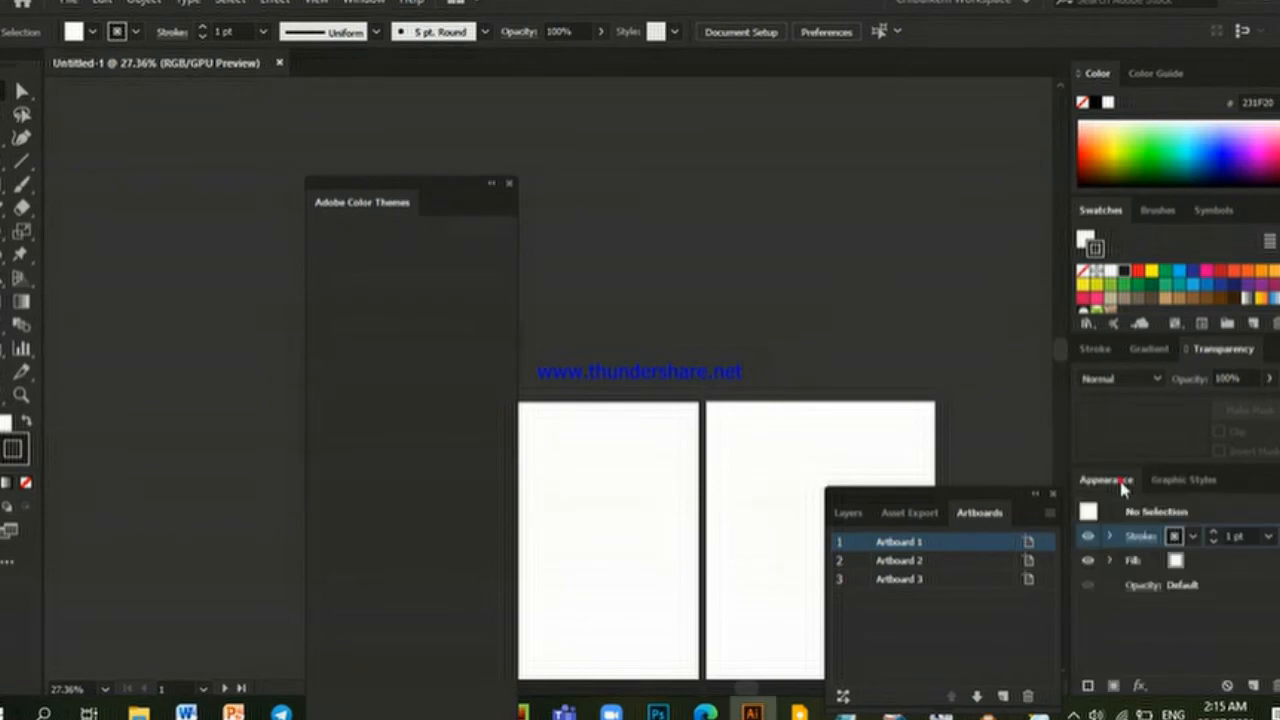
left_click(1120, 480)
left_click(509, 185)
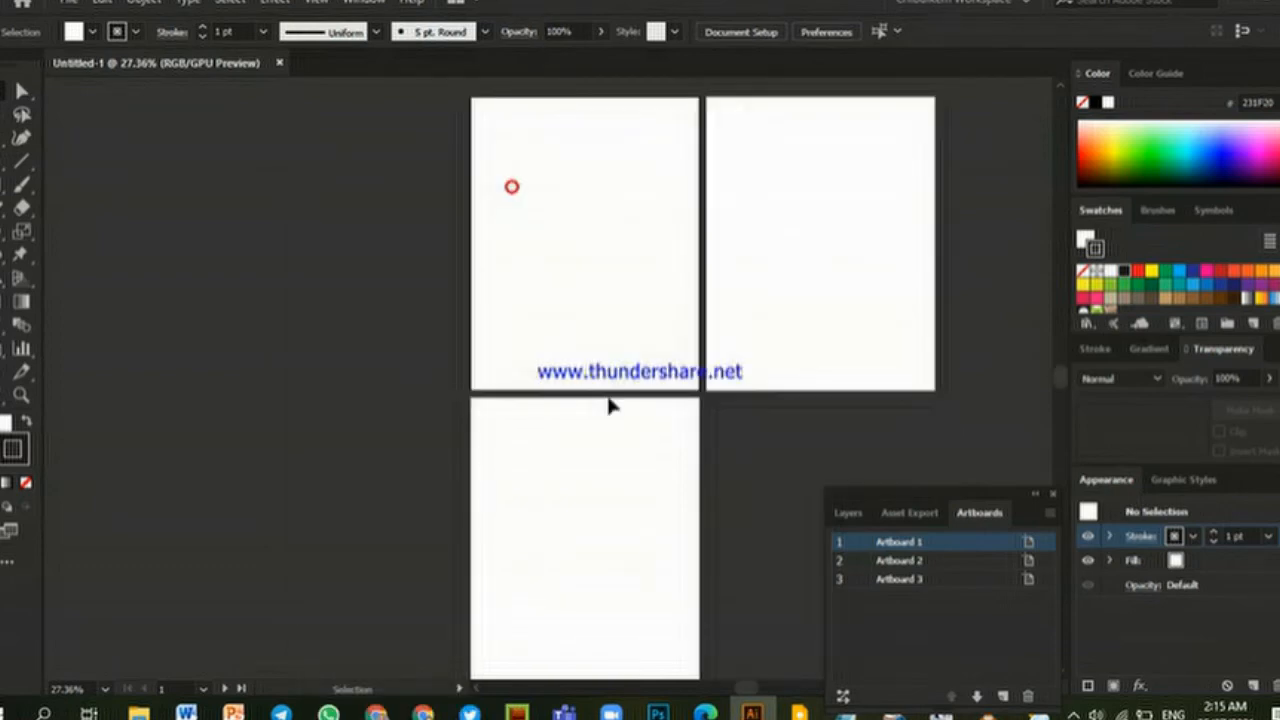
- View the document's layers and return to the list of artboards
left_click(848, 514)
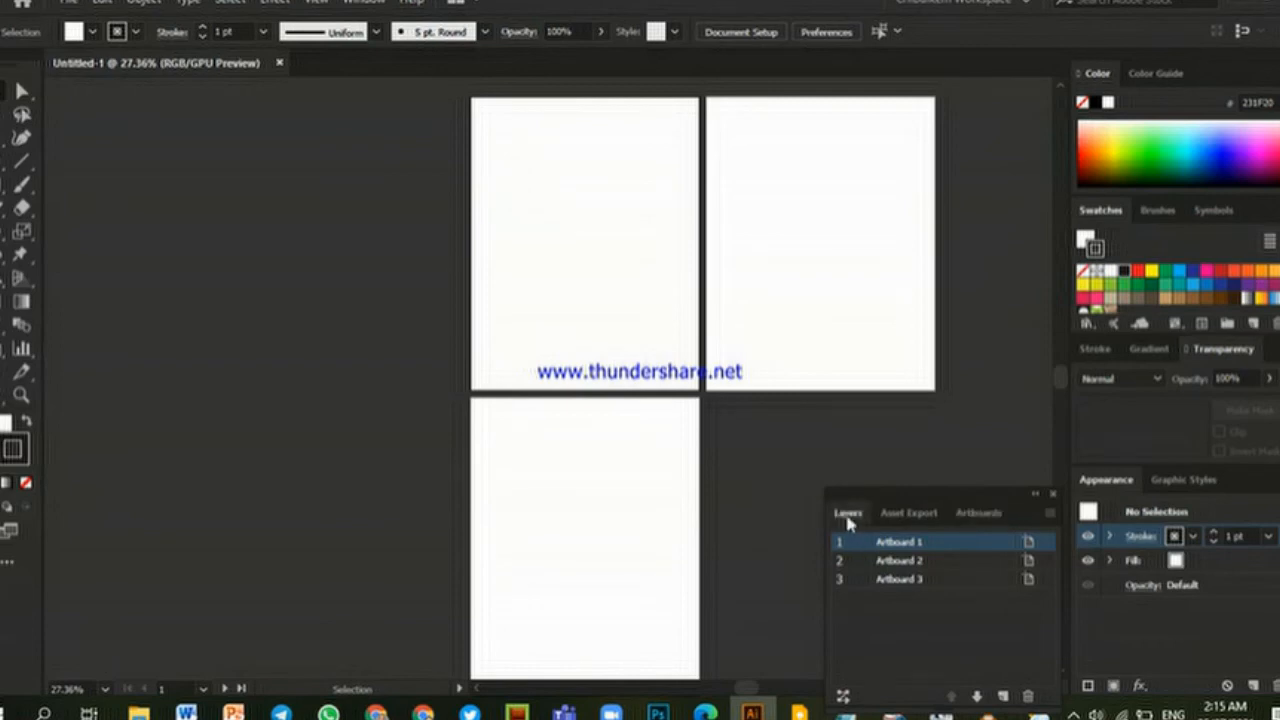
left_click(847, 518)
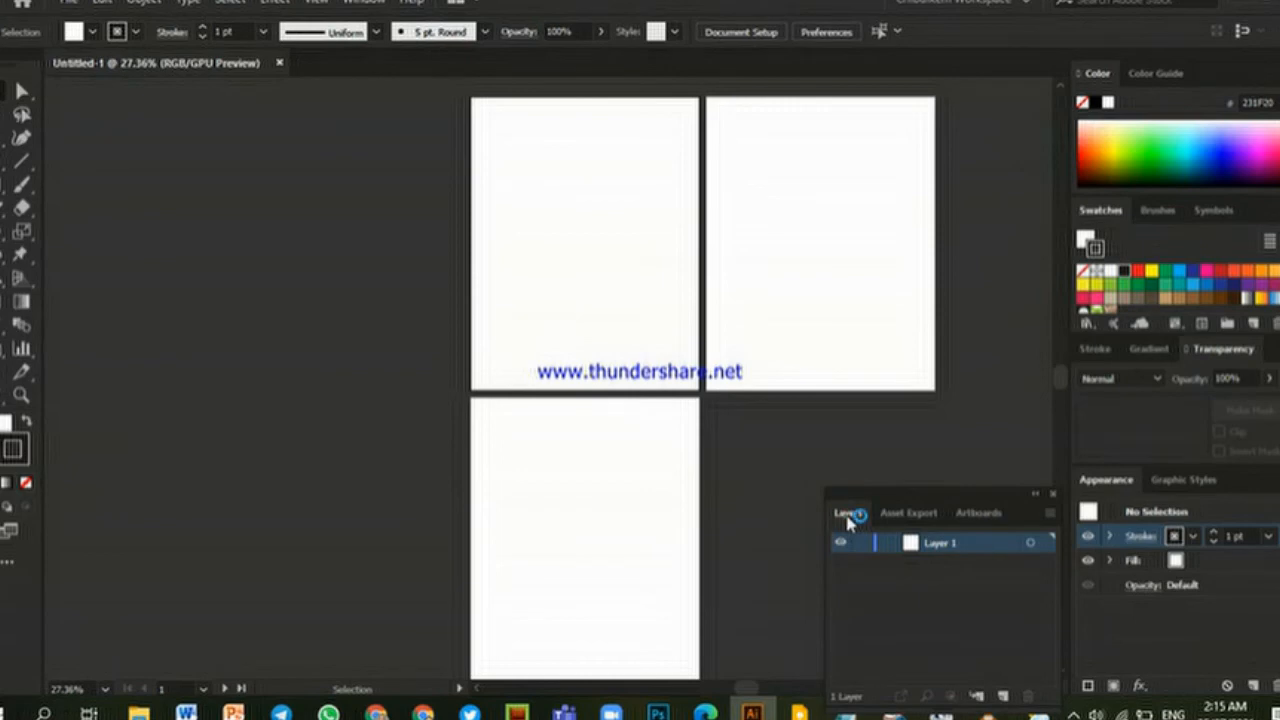
left_click(986, 516)
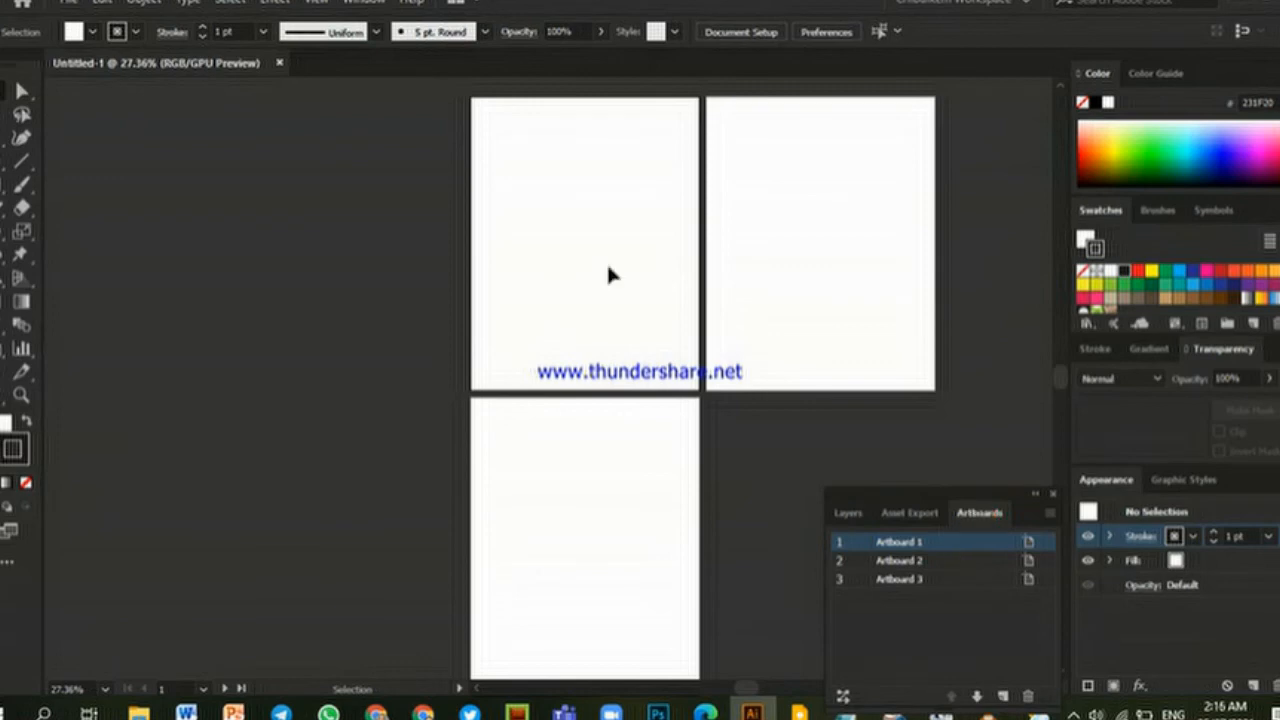
- Make Artboard 2, Artboard 3 and Artboard 1 active one after another
left_click(927, 563)
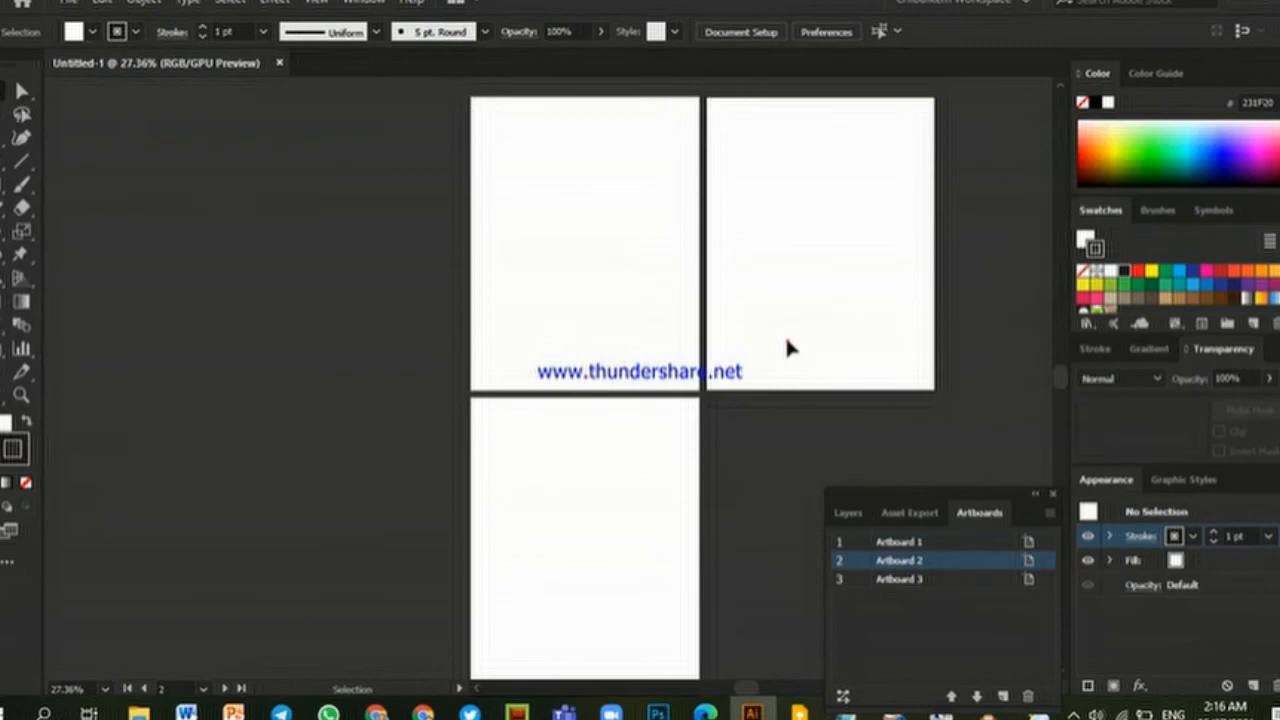
left_click(592, 578)
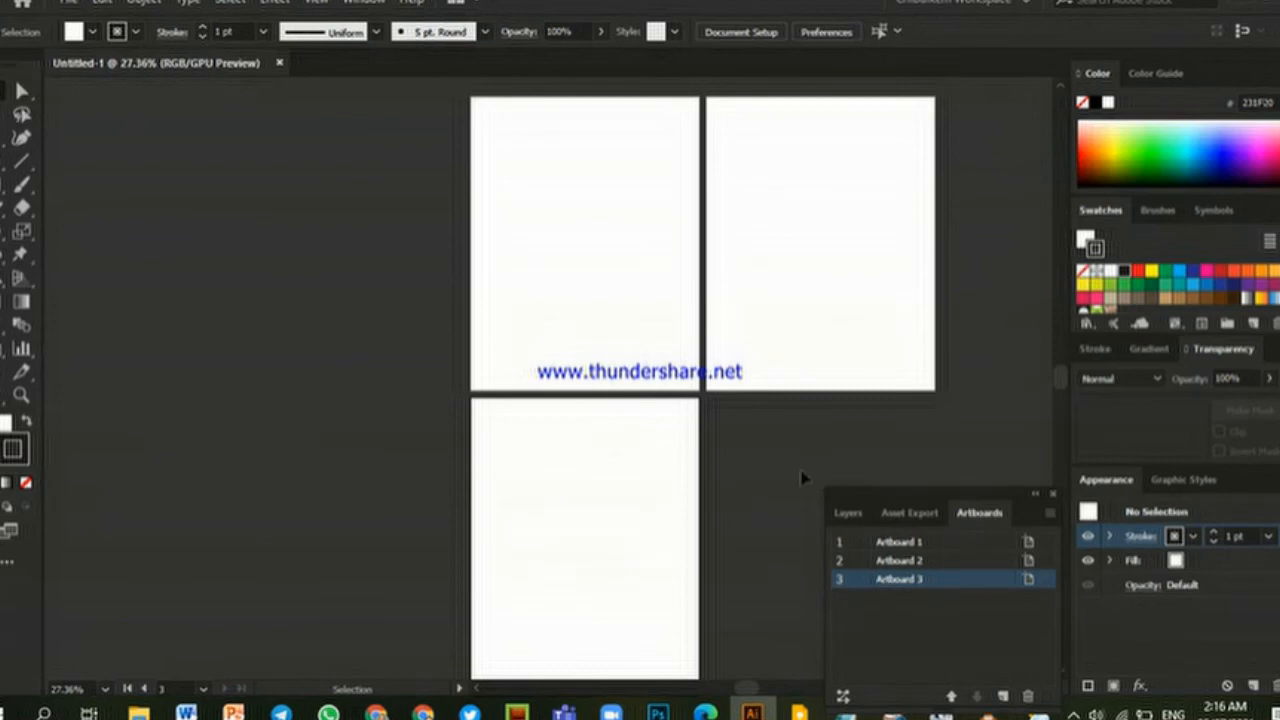
left_click(588, 271)
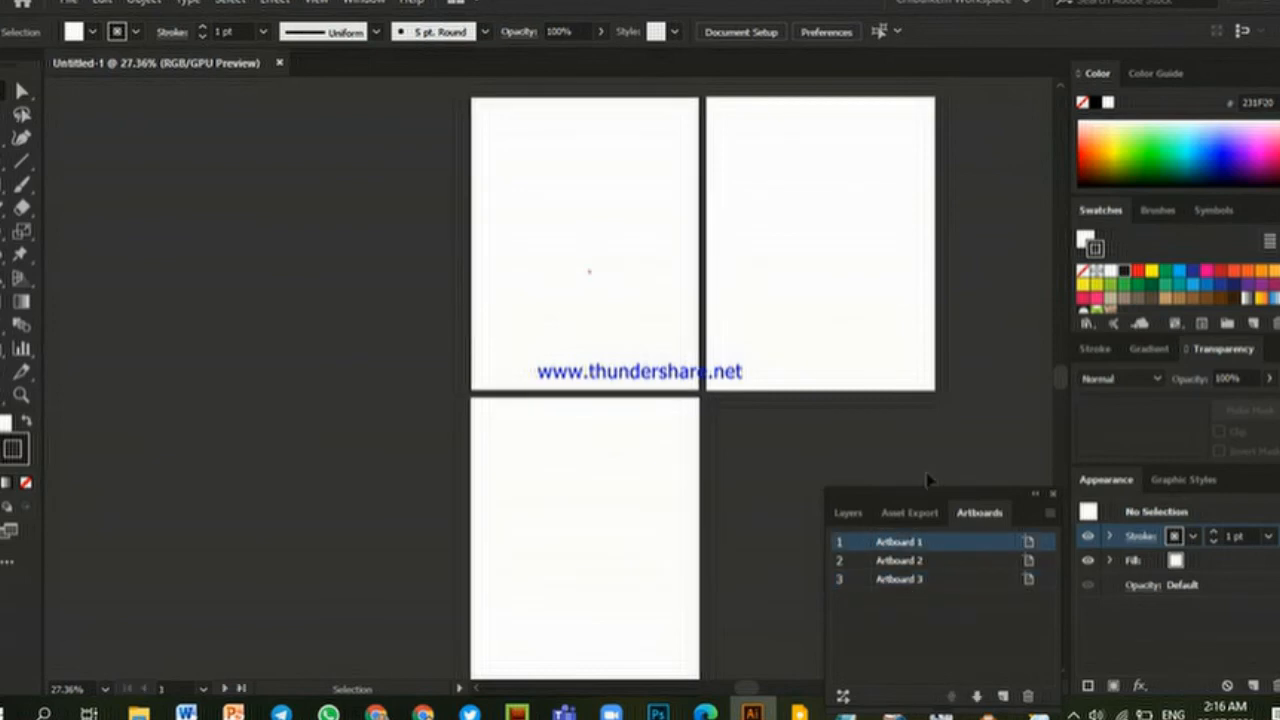
- Make Artboard 2 and Artboard 3 active in turn by selecting them directly on the canvas
left_click(801, 347)
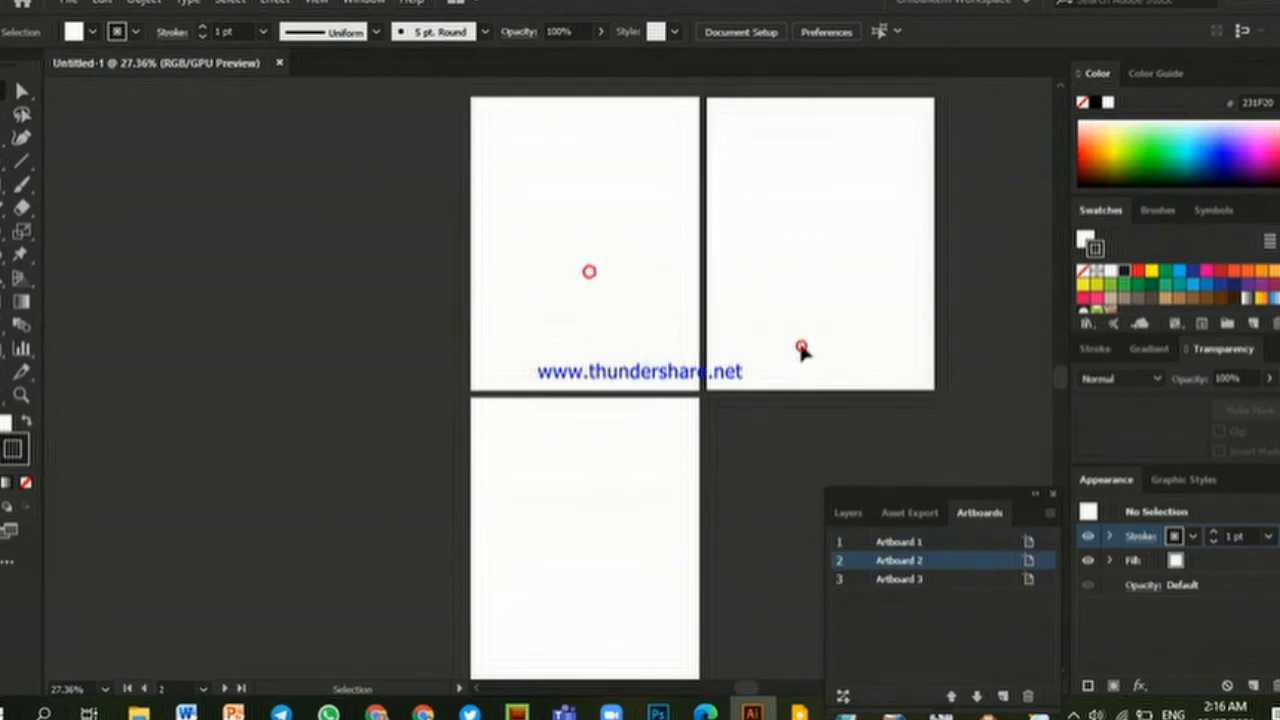
left_click(559, 483)
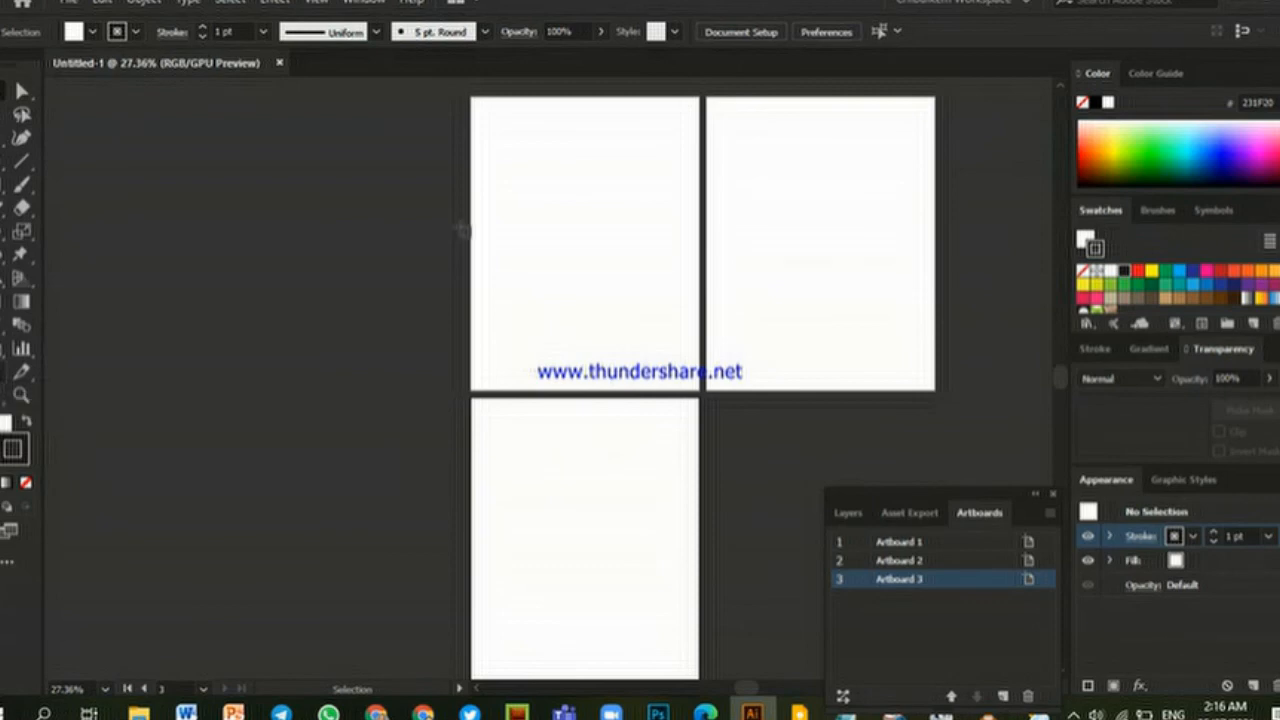
- Delete Artboard 1 using the Artboard tool, then return to the Selection tool and undo the deletion
left_click(520, 210)
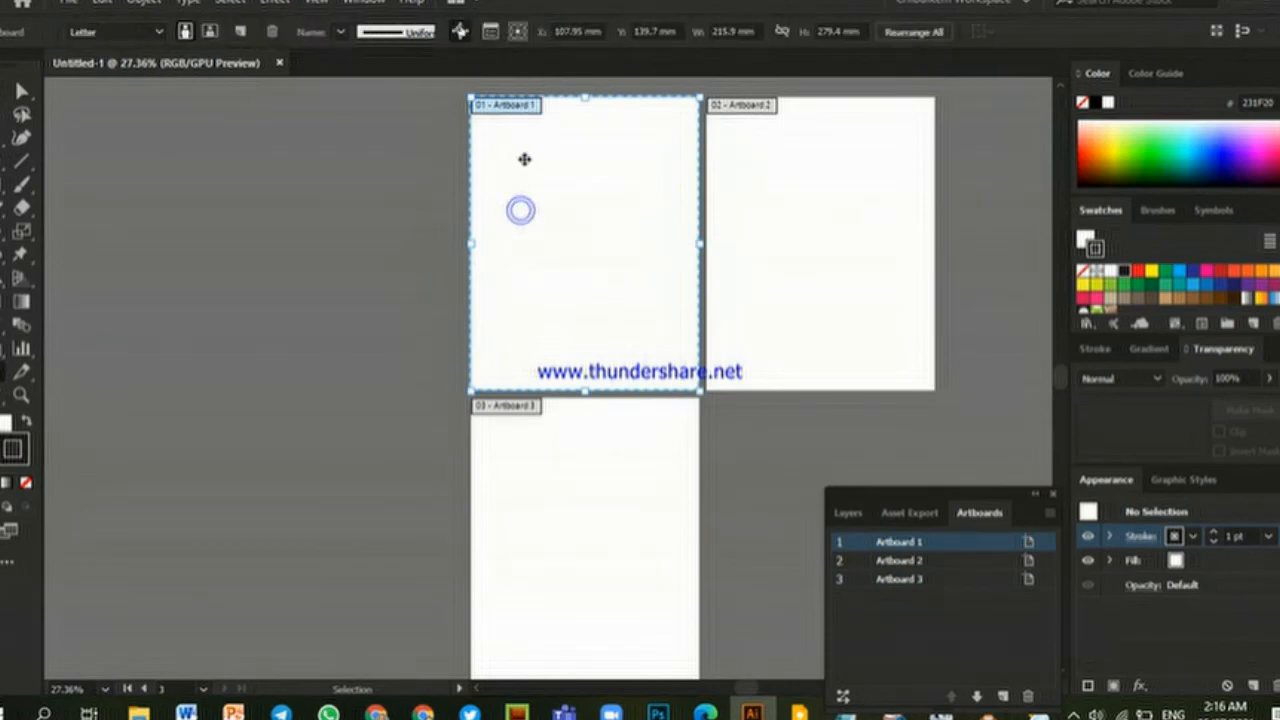
key("Delete")
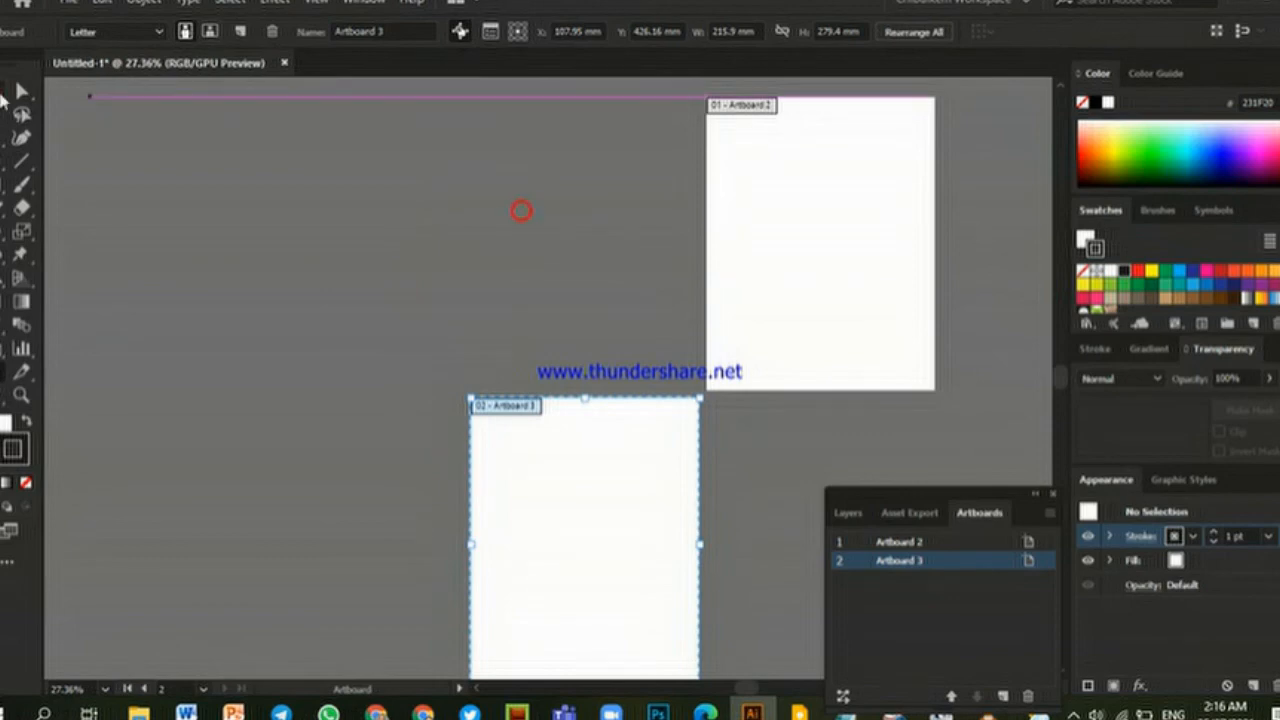
left_click(22, 92)
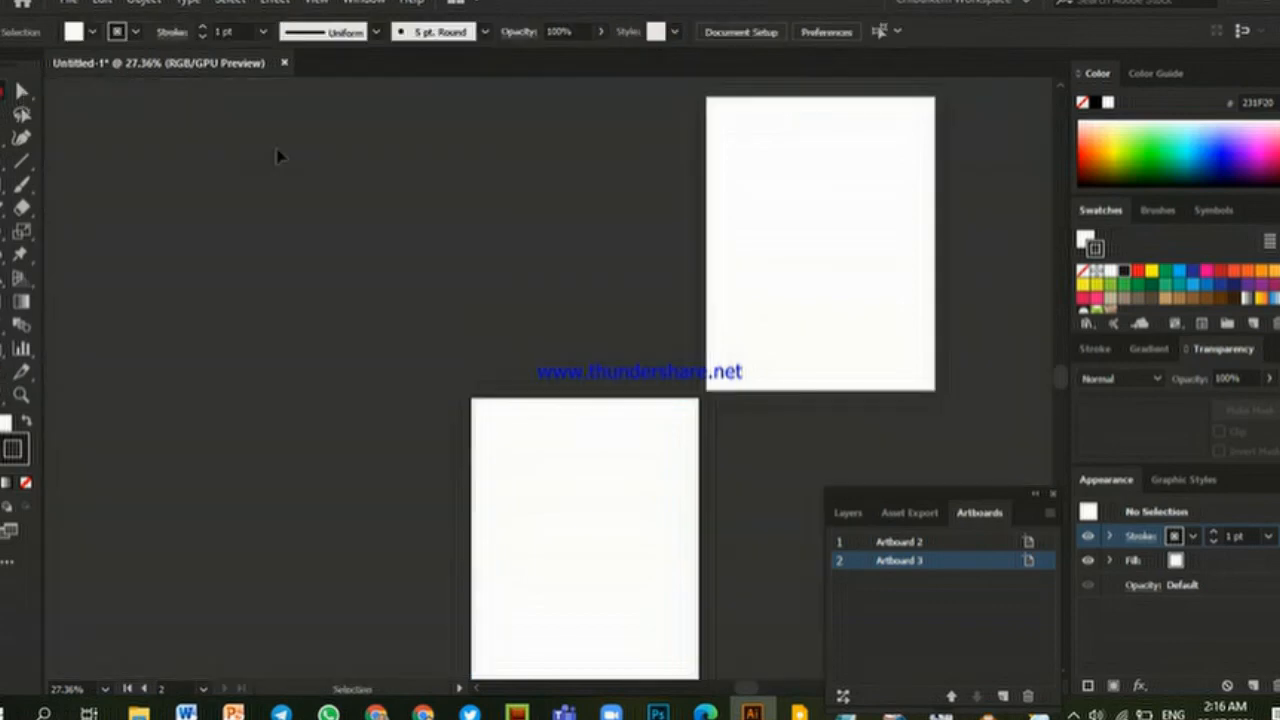
key("ctrl+z")
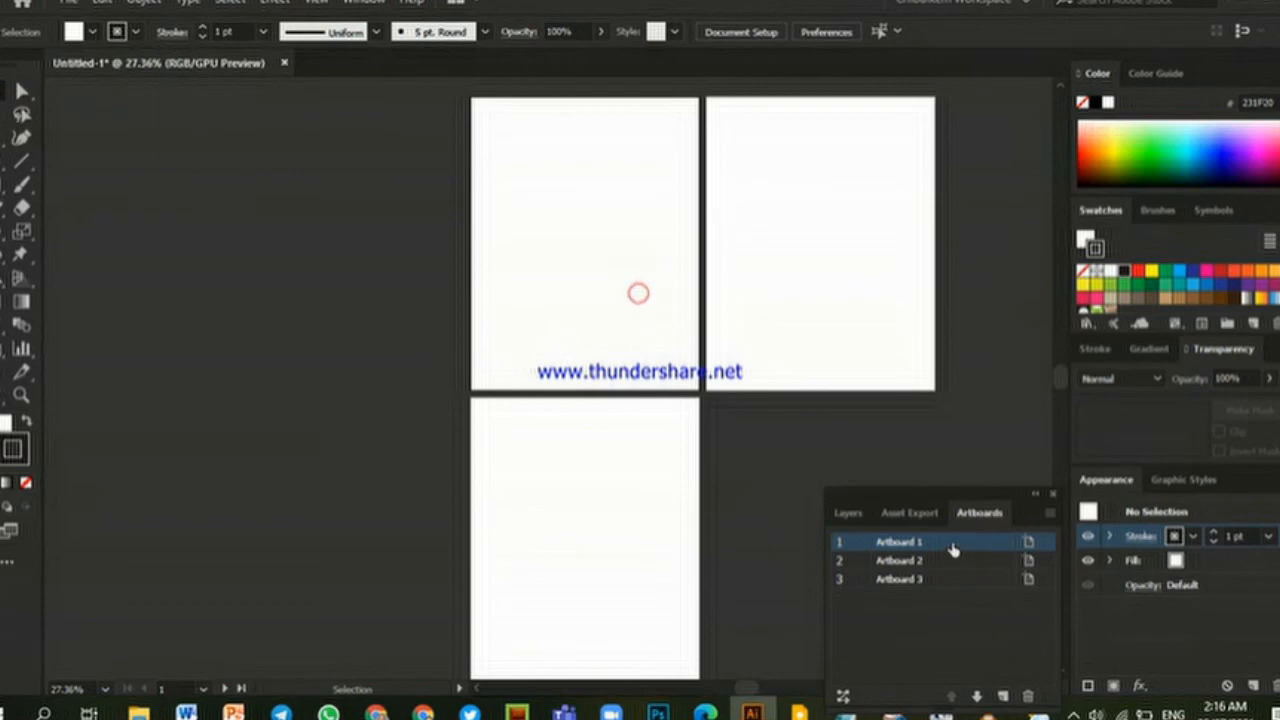
- Delete Artboard 1 from the document's list of artboards
left_click(1029, 697)
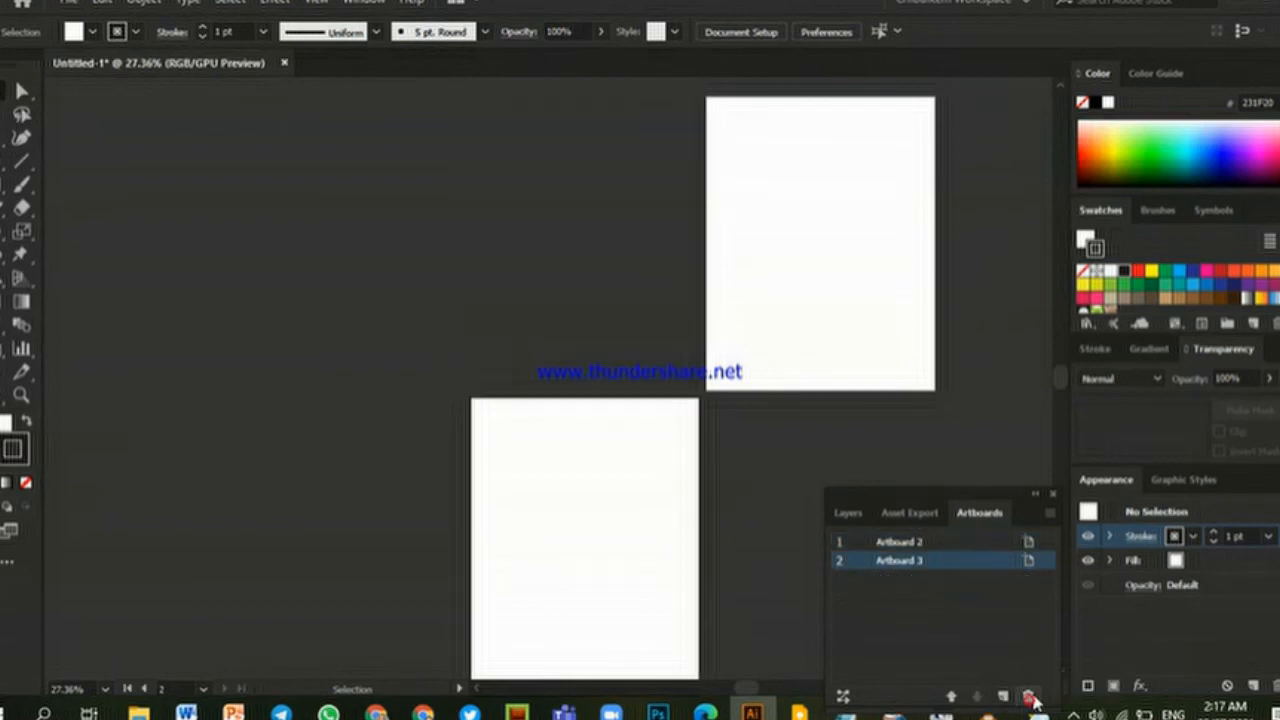